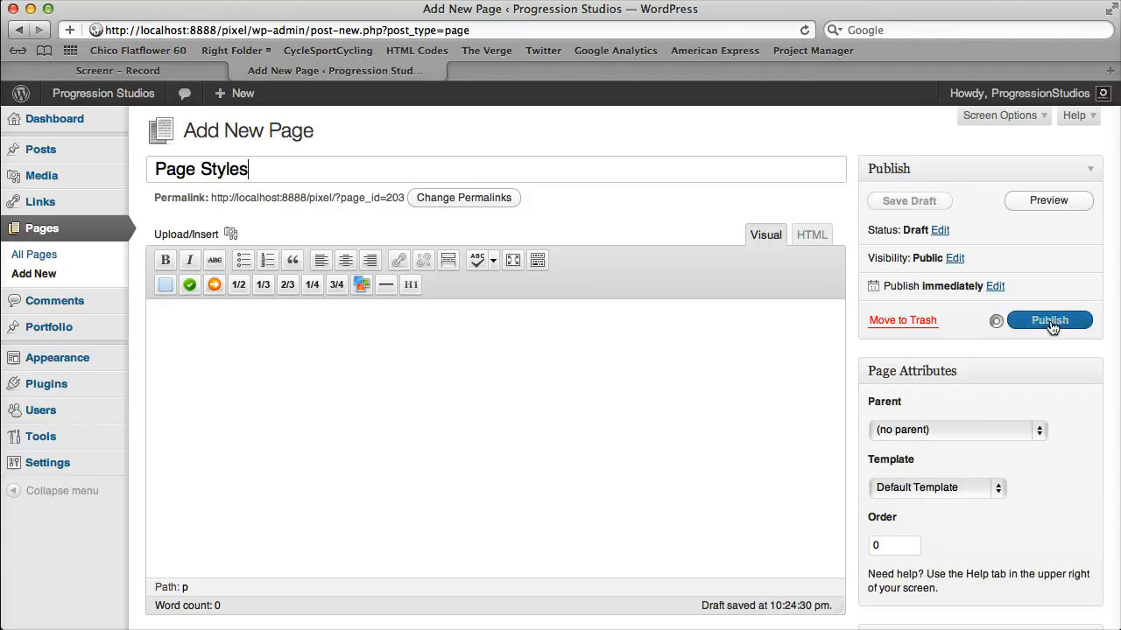
Open the published Page Styles page in a new browser tab and view it.
right_click(564, 254)
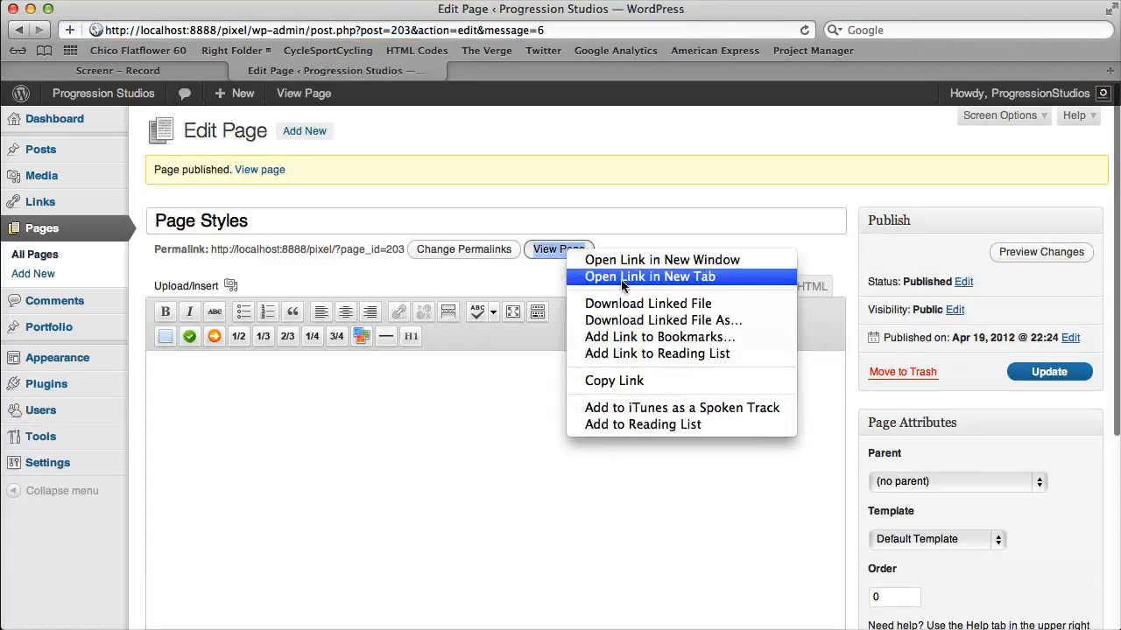
click(650, 276)
click(543, 72)
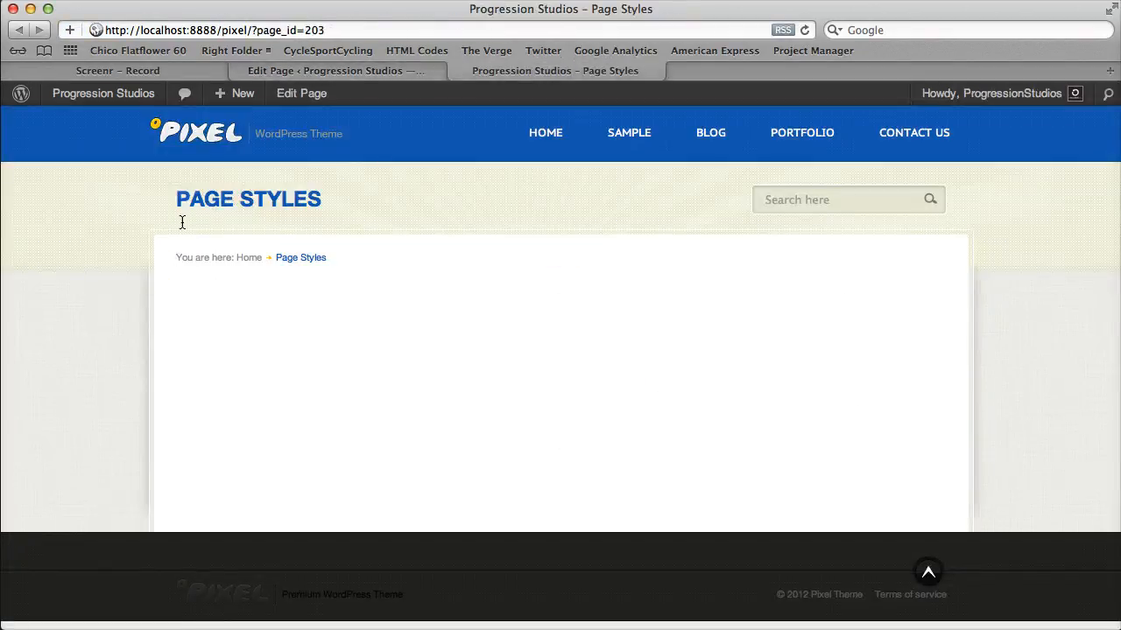
Return to the page editor and insert a button shortcode in the empty page body.
click(350, 72)
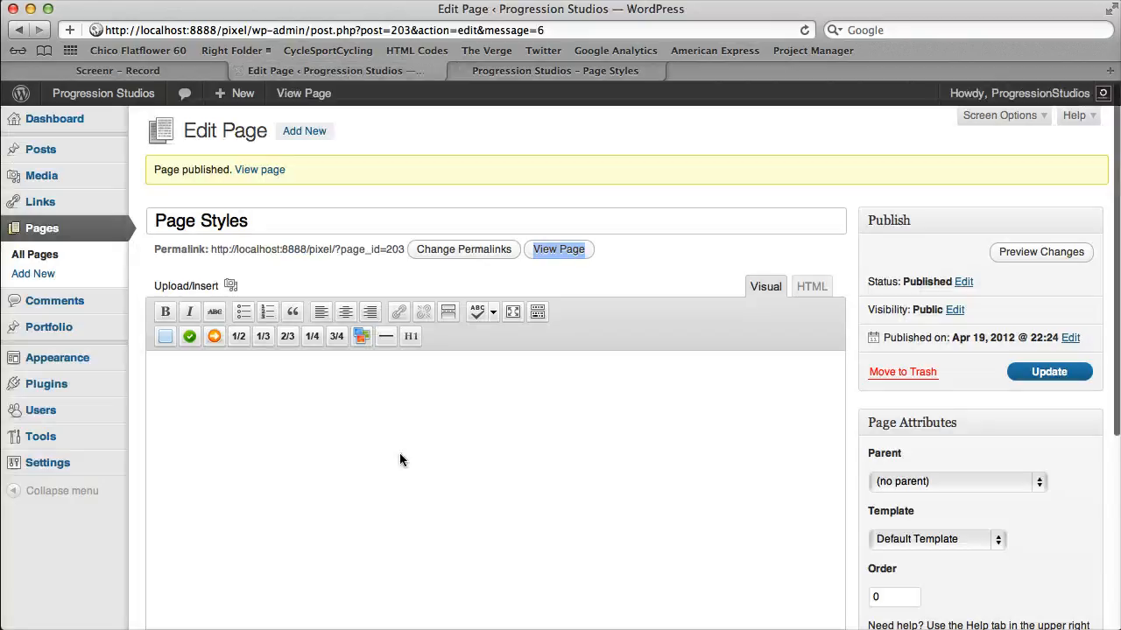
click(400, 454)
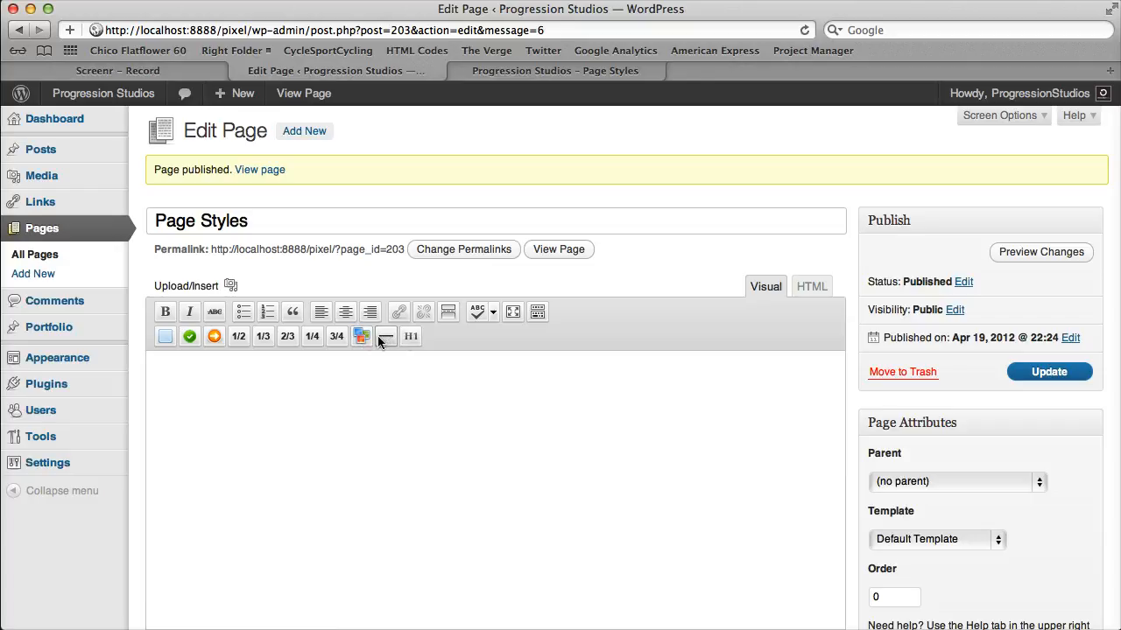
click(169, 337)
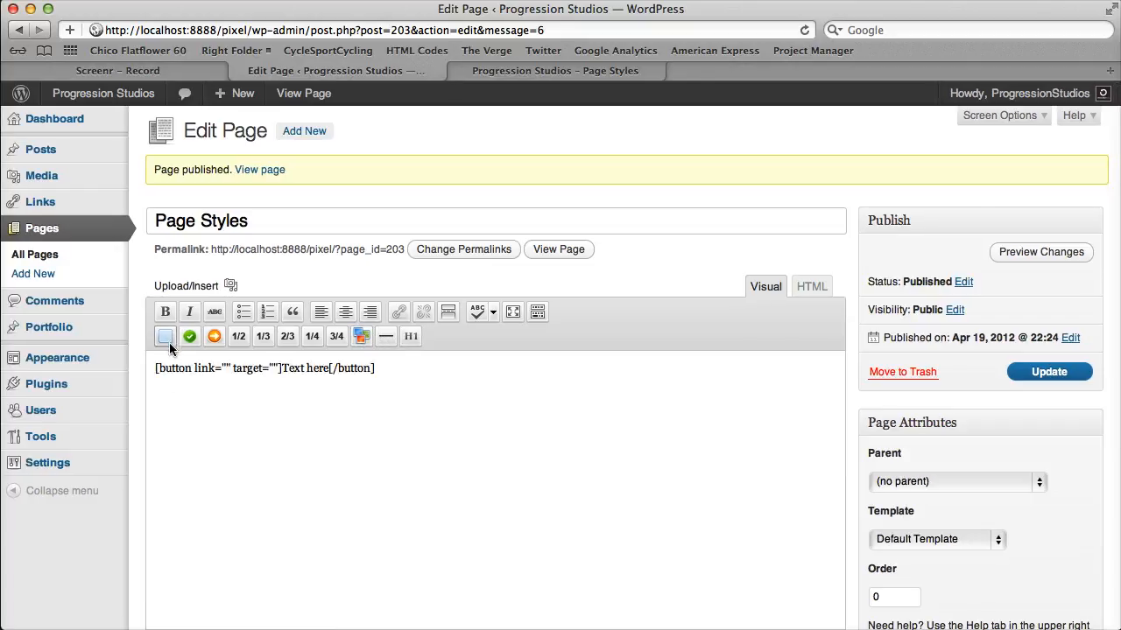
Replace the button shortcode's placeholder label with "Google Button".
double_click(310, 366)
key(BackSpace)
key(BackSpace)
key(BackSpace)
key(BackSpace)
key(BackSpace)
key(BackSpace)
text(Google Butt)
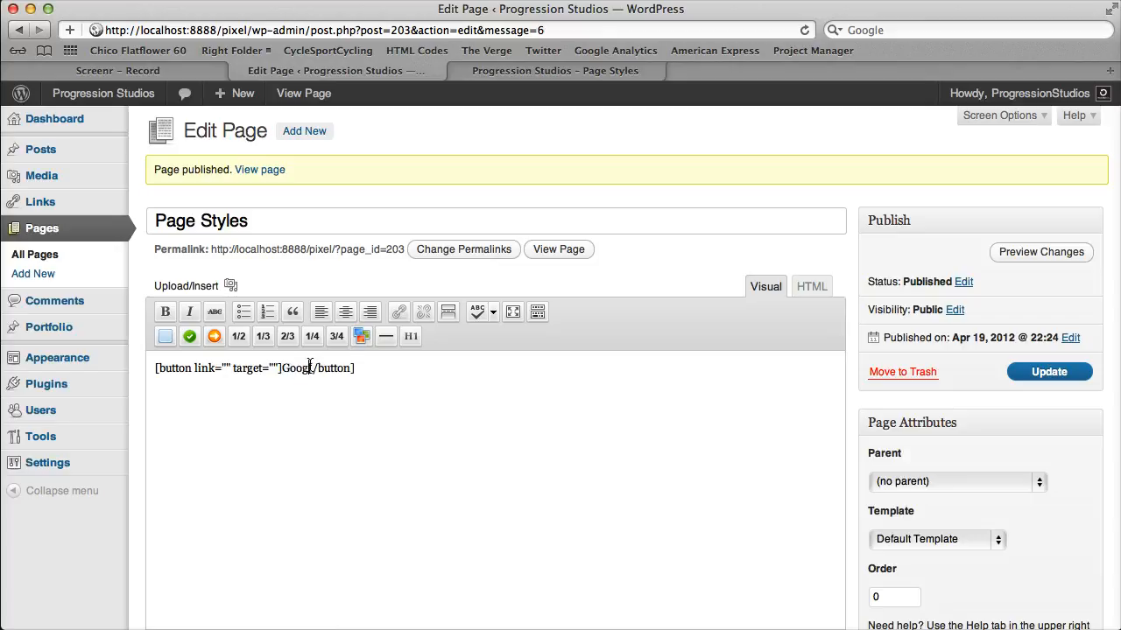
text(on)
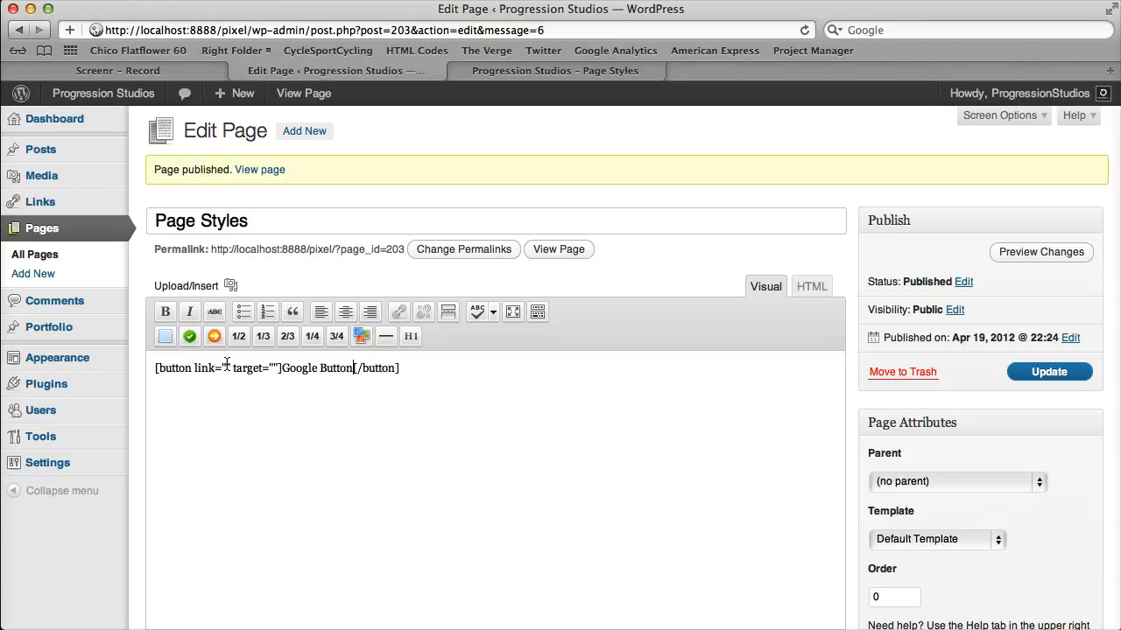
text(http://google.)
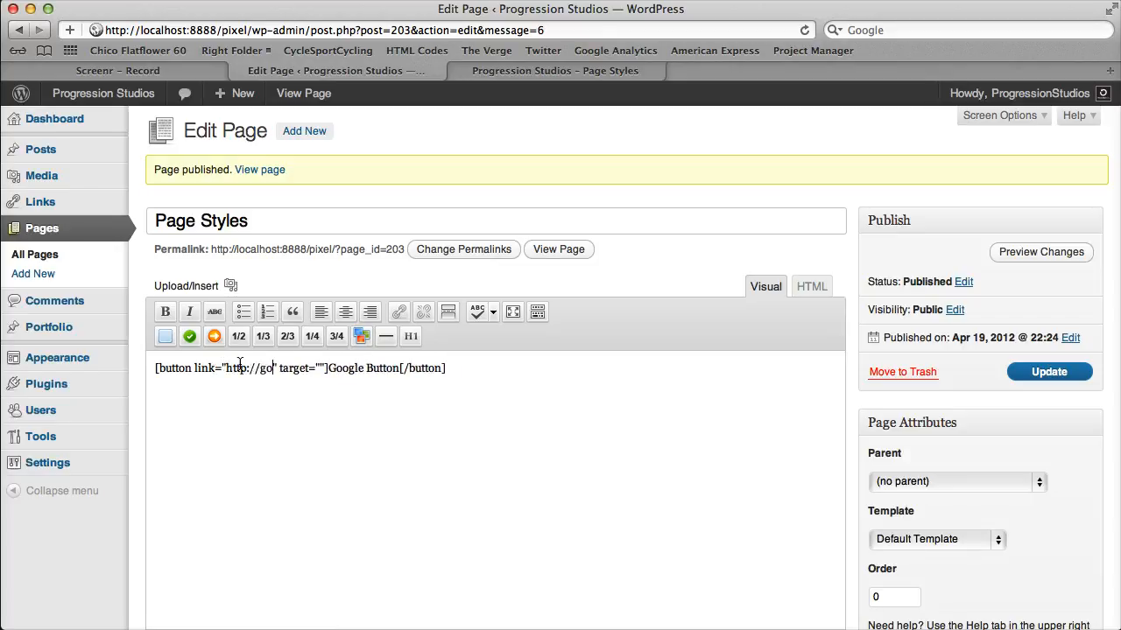
text(com)
click(1049, 372)
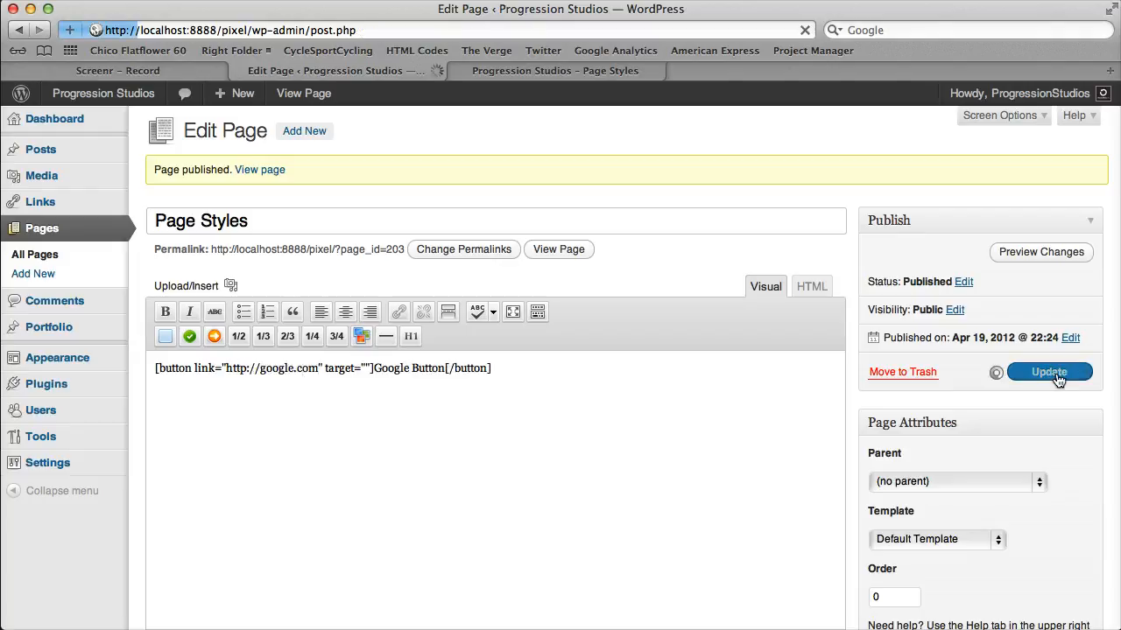
Reload the published page, test the Google Button's link, and go back to the page.
click(560, 72)
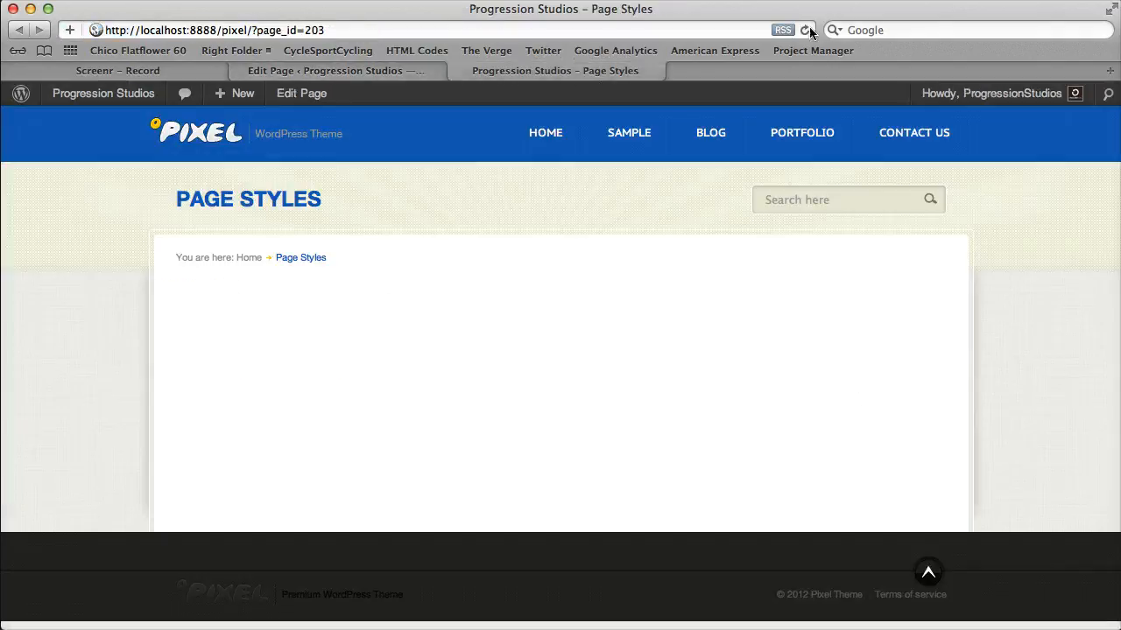
click(806, 30)
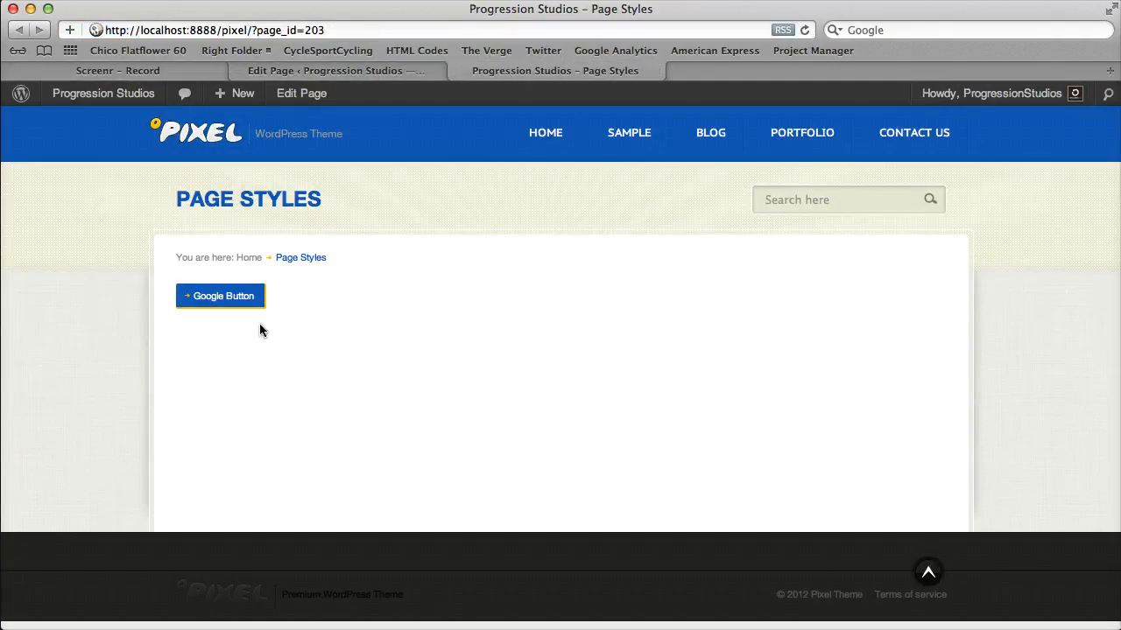
click(246, 297)
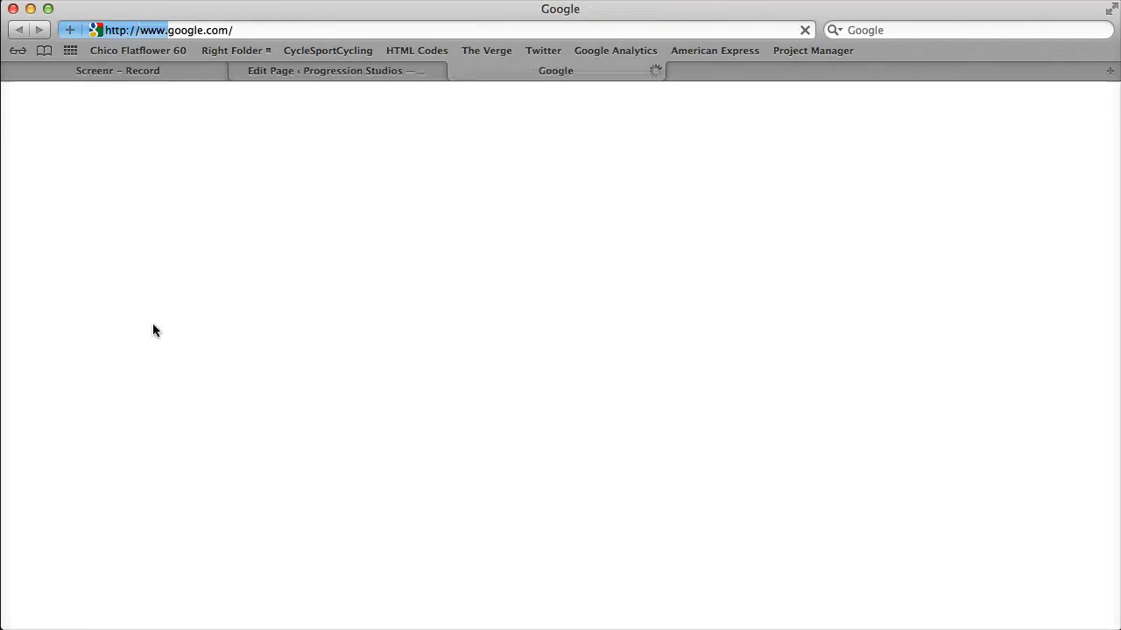
click(17, 31)
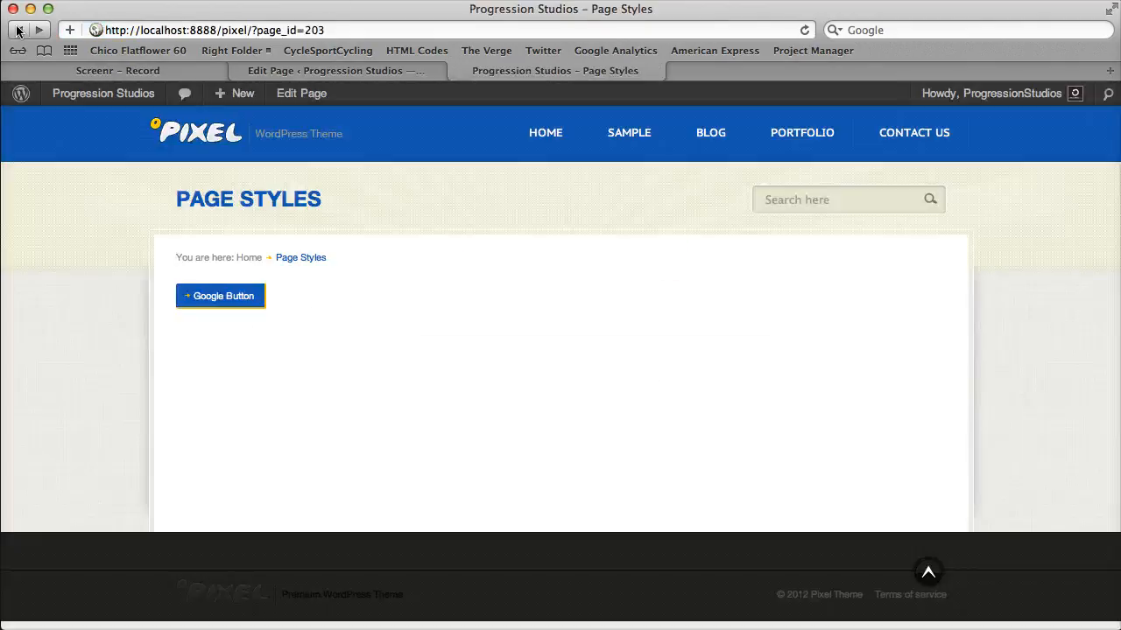
Insert a divider shortcode below the button in the editor and check it on the updated published page.
click(427, 74)
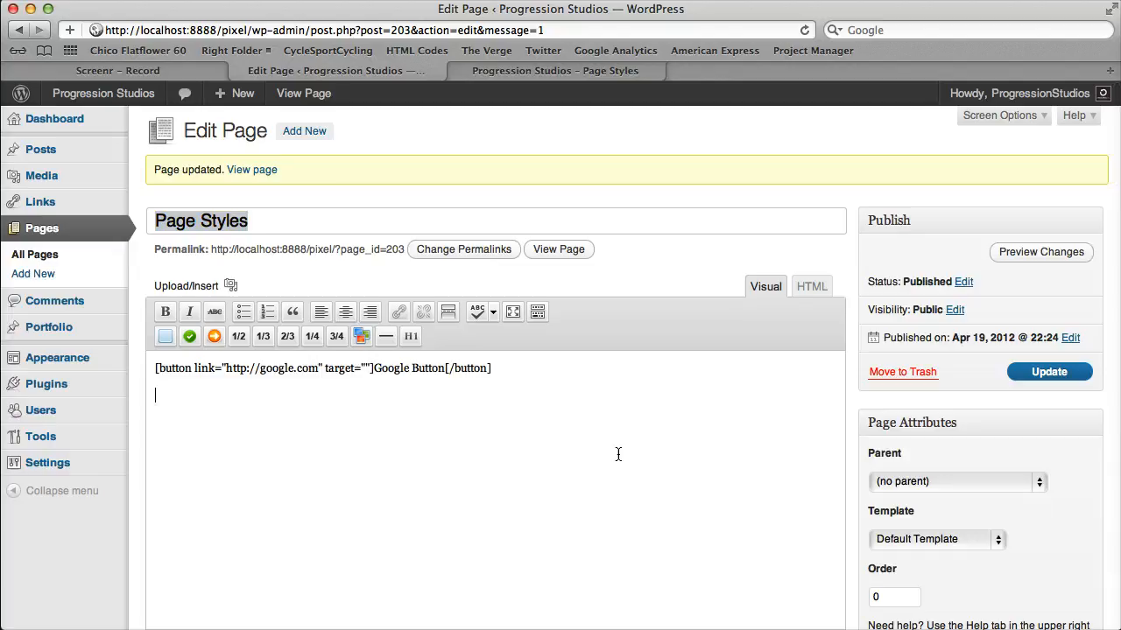
click(386, 337)
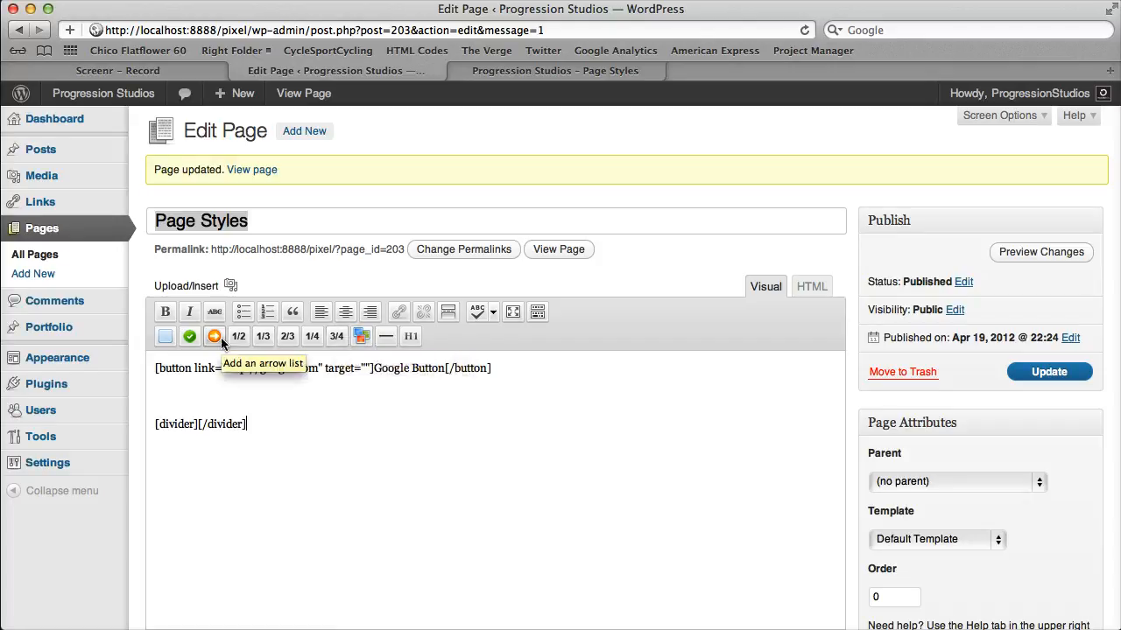
click(1053, 373)
click(600, 74)
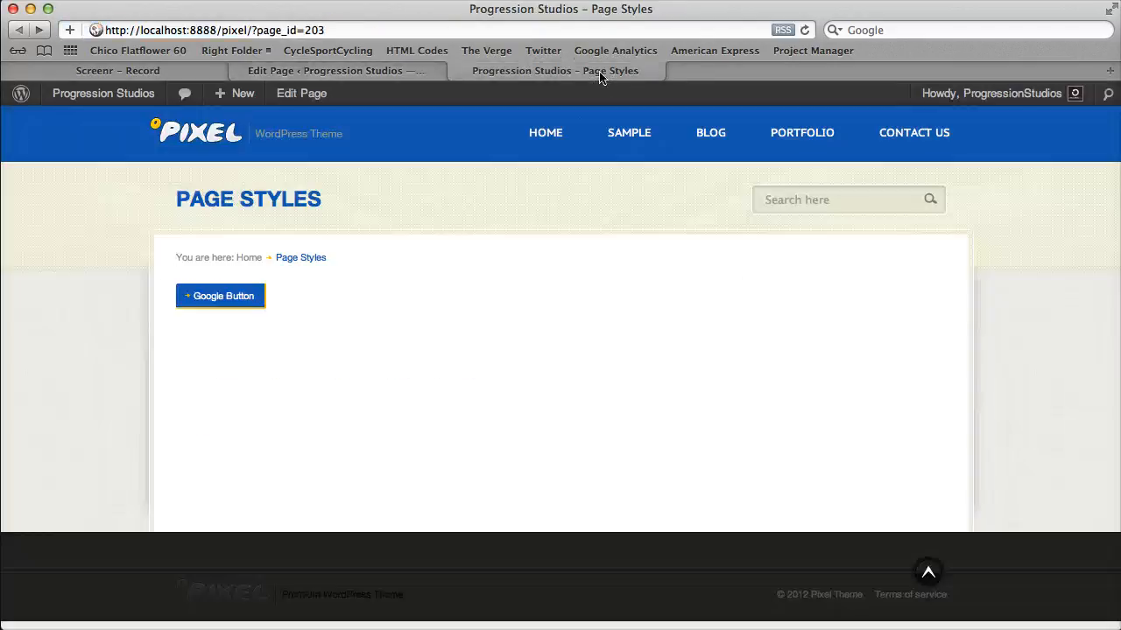
click(803, 32)
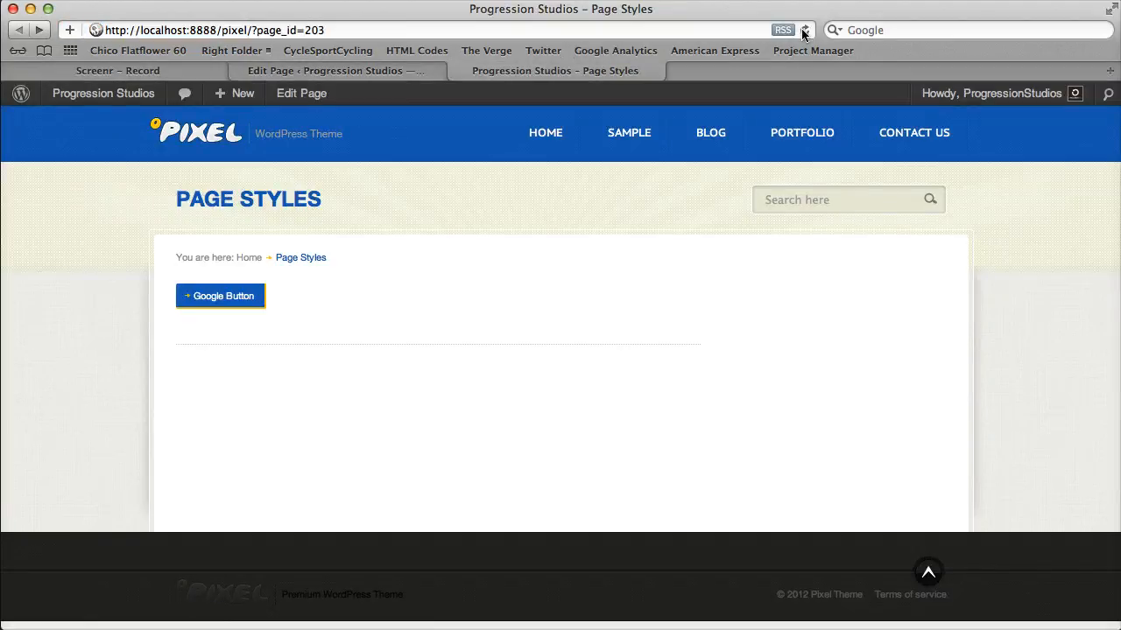
Insert a checklist and an arrow list below the divider in the page editor.
click(427, 79)
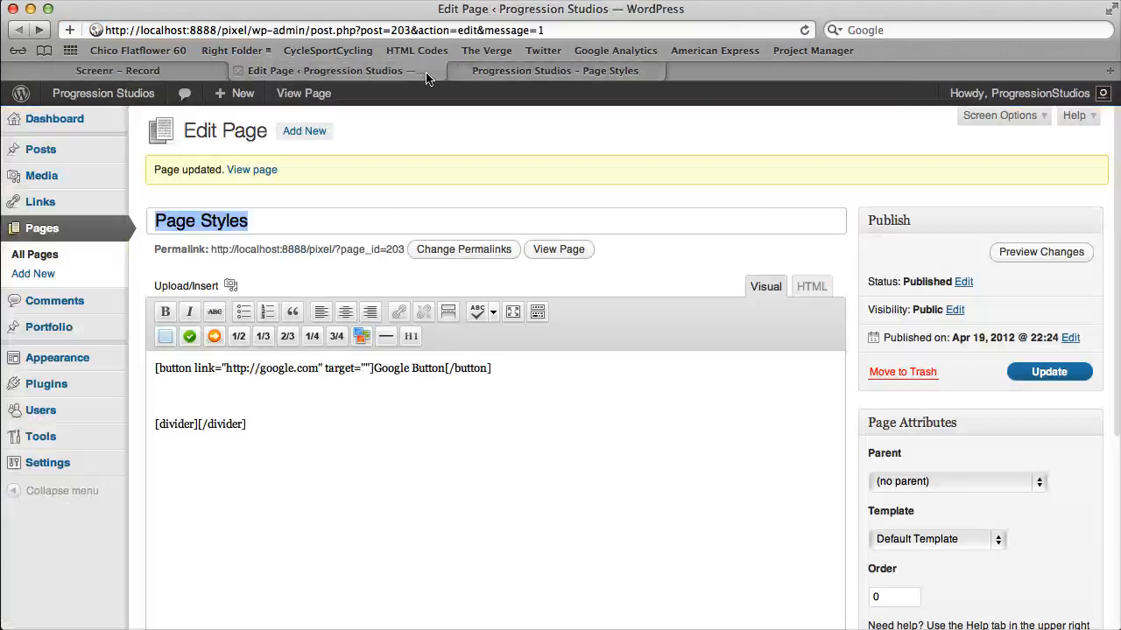
click(334, 473)
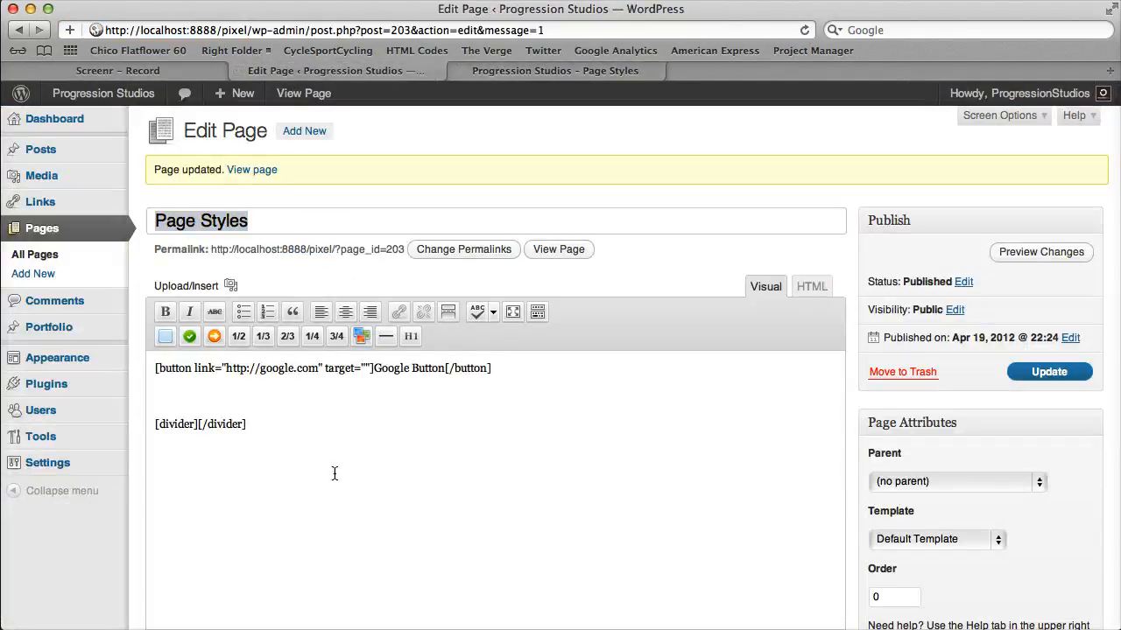
click(189, 337)
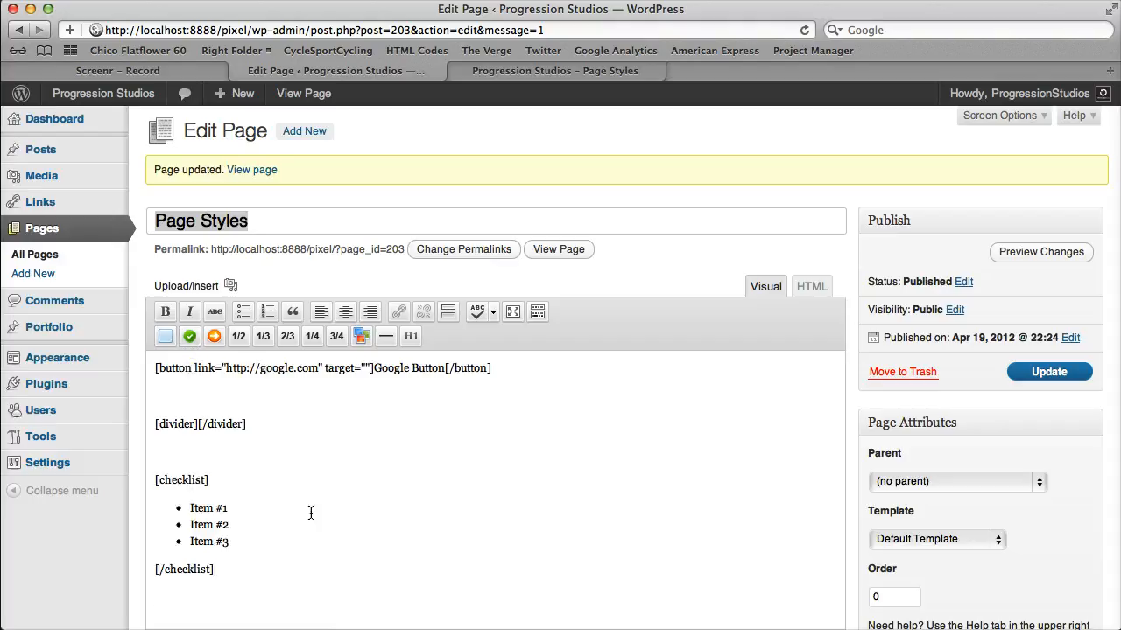
key(Return)
click(214, 336)
scroll(275, 507, down, 5)
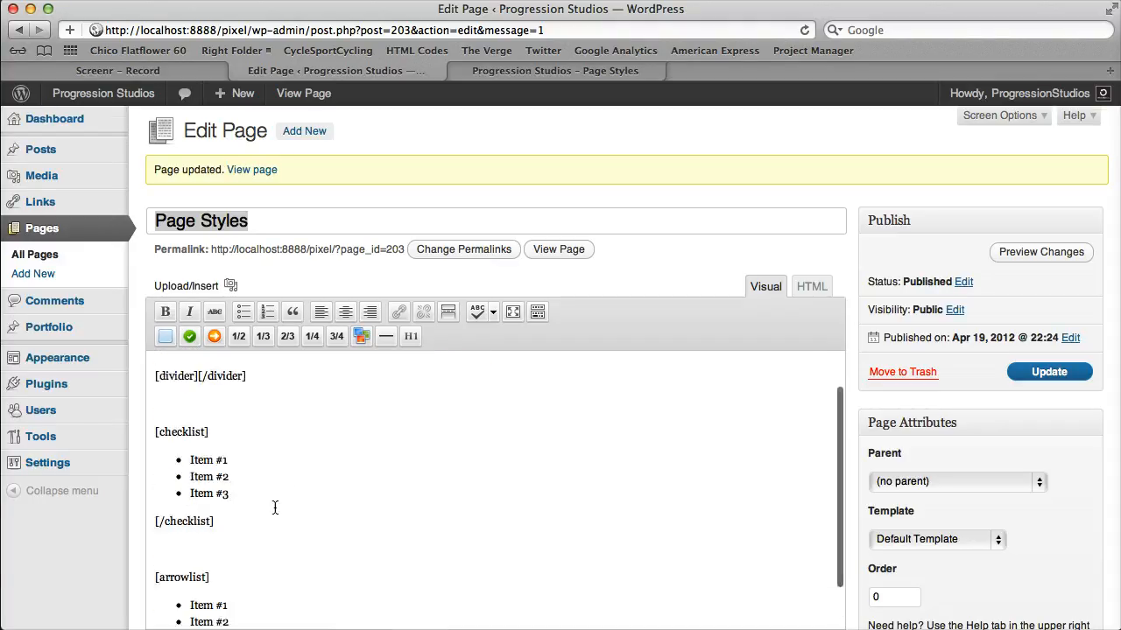
Update the page and reload its published version to check the two lists.
click(1068, 322)
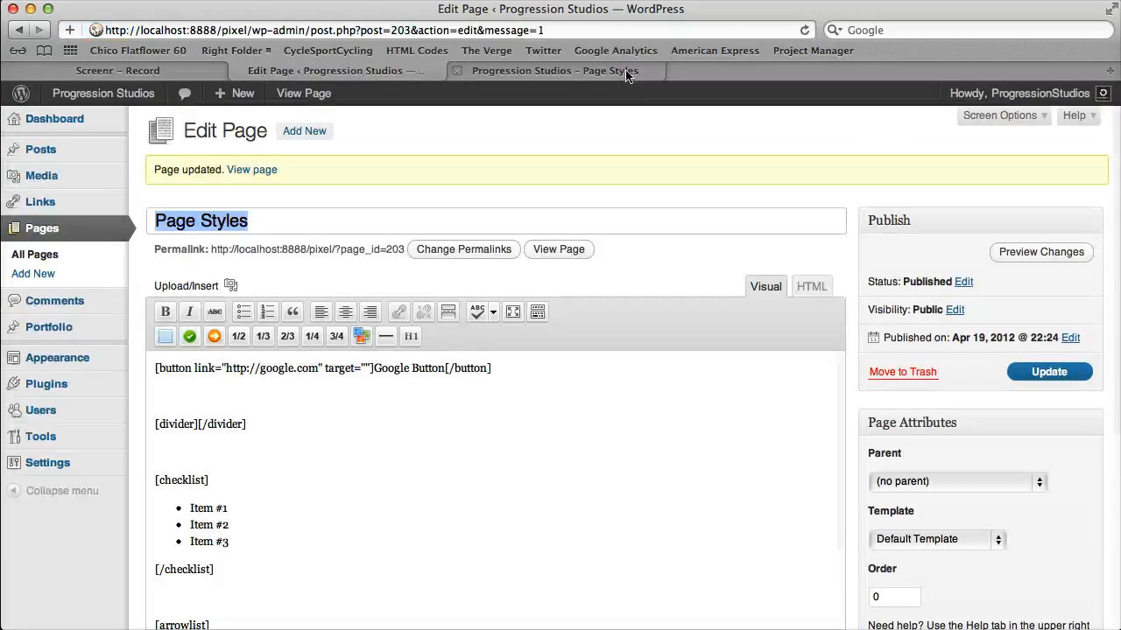
click(630, 70)
click(803, 30)
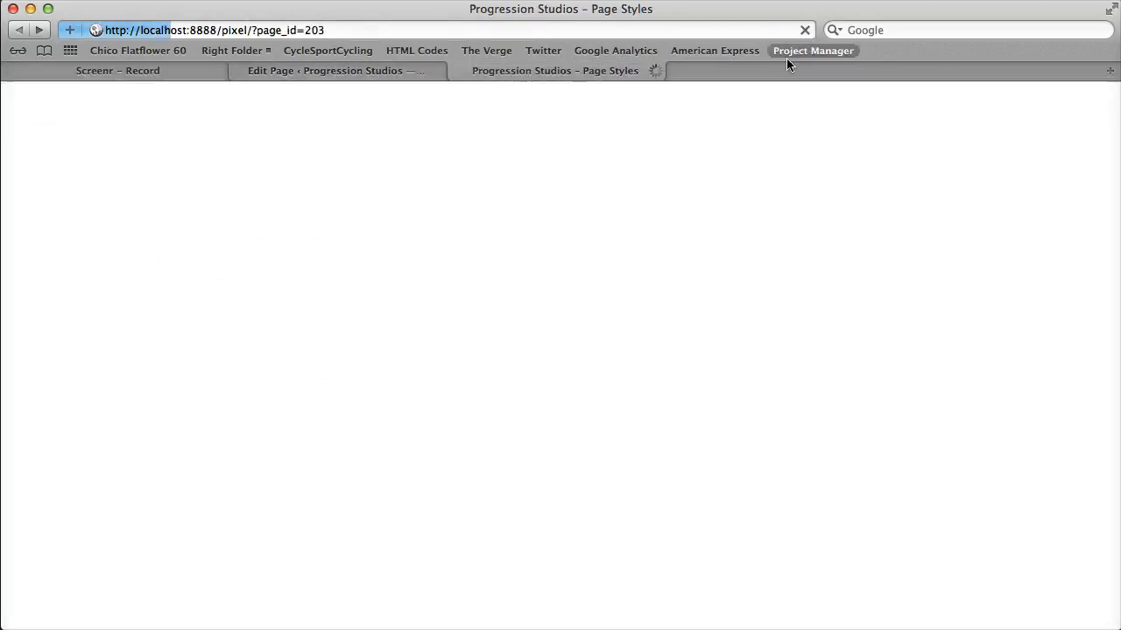
Delete the opening and closing checklist tags around the first list, leaving its three items as plain bullets.
click(433, 72)
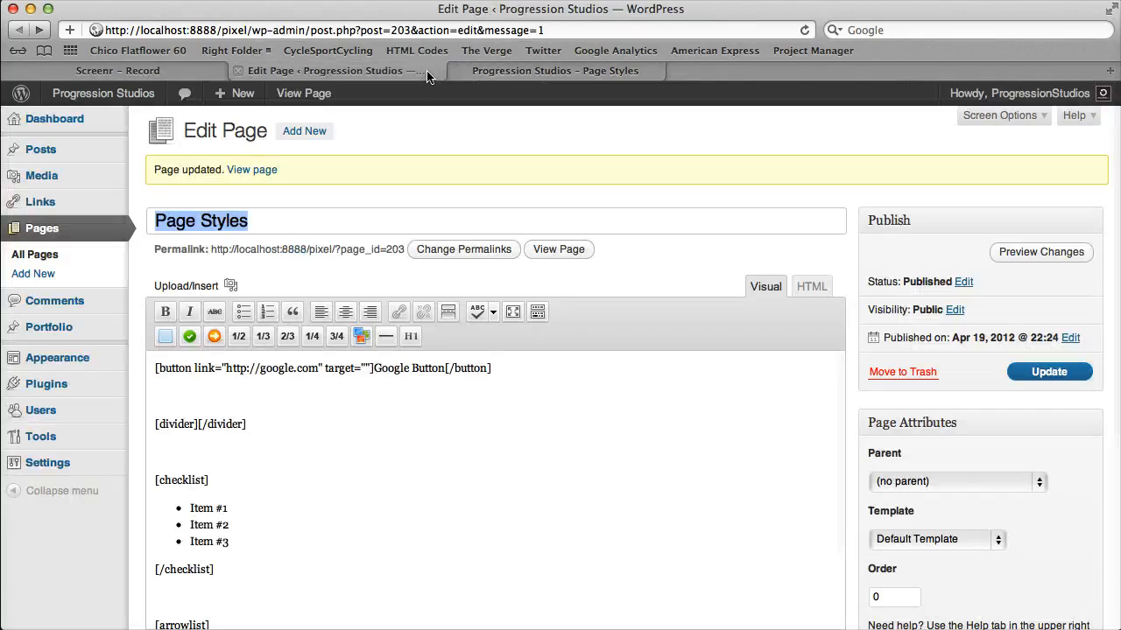
drag(208, 480, 113, 479)
key(BackSpace)
key(BackSpace)
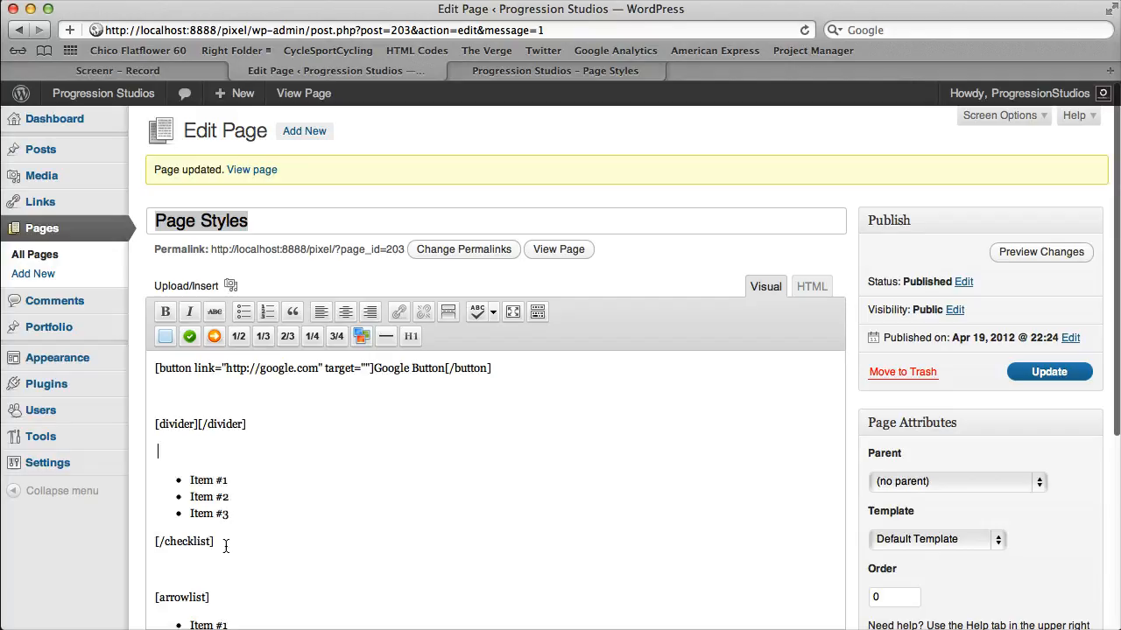
drag(233, 542, 152, 541)
key(BackSpace)
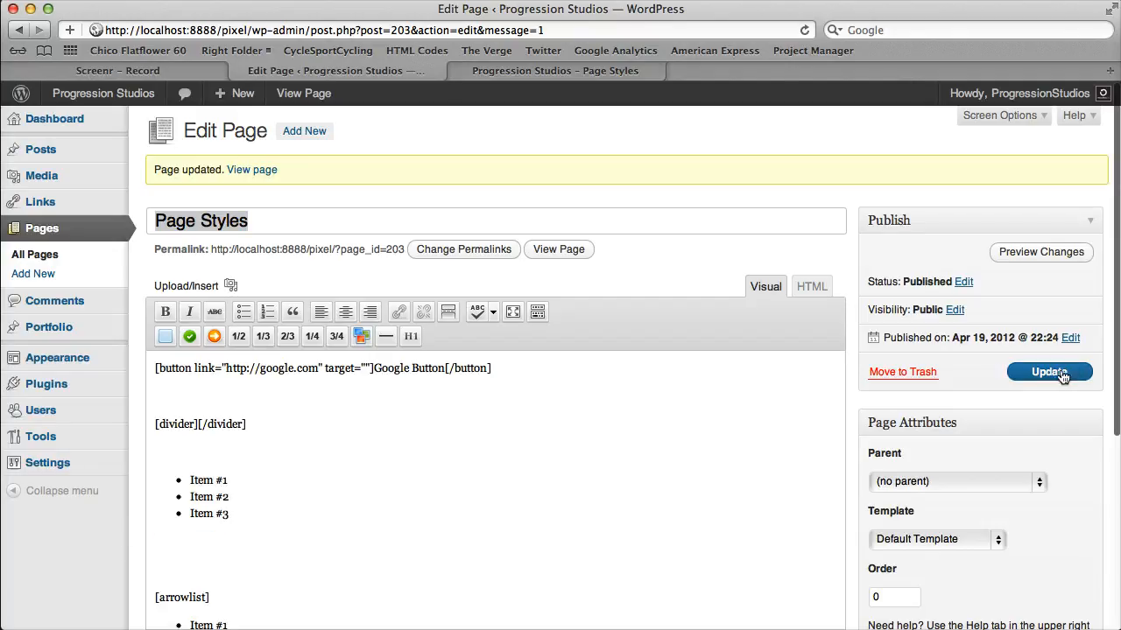
Update the page and reload its published version to compare the plain bullet list with the arrow list.
click(1048, 372)
click(629, 75)
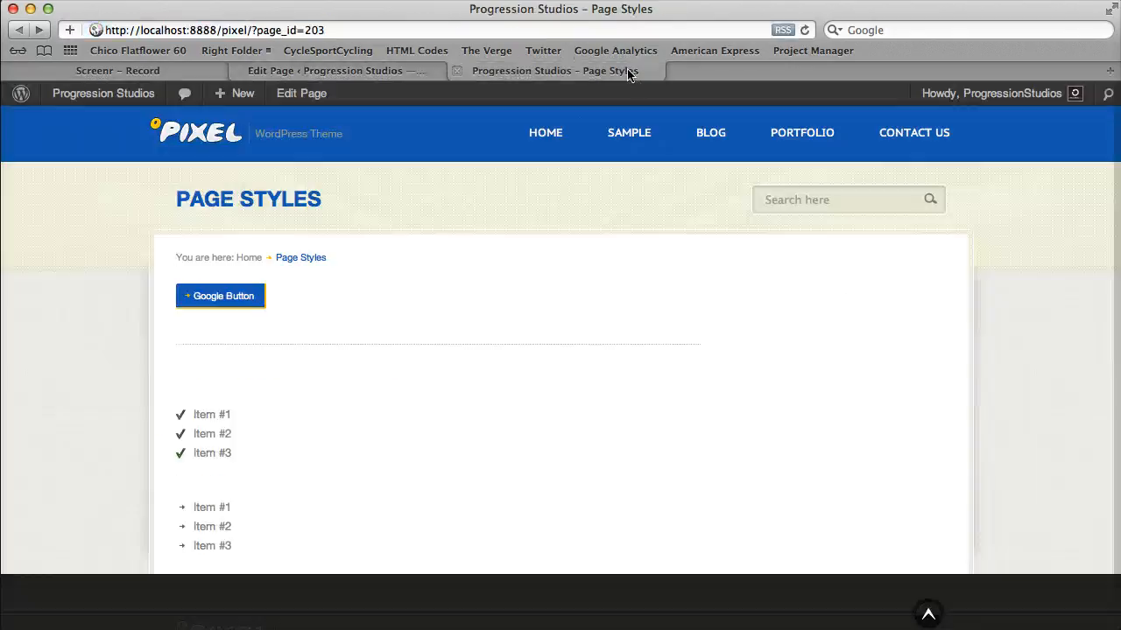
key(super+r)
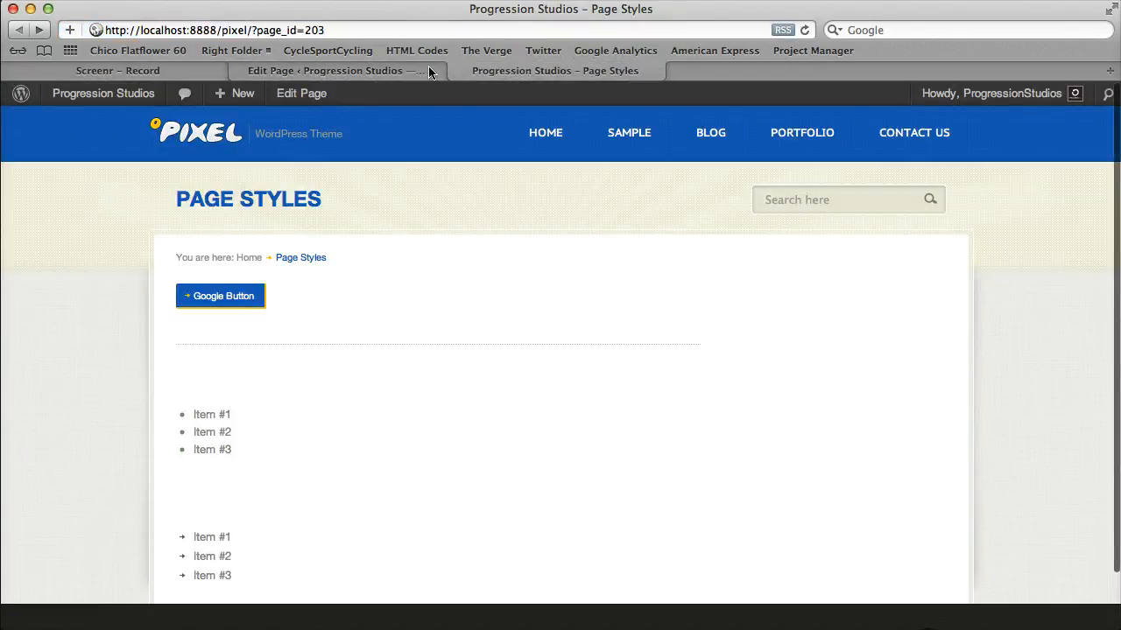
Replace both lists below the divider with an underlined heading shortcode of size h3.
click(428, 70)
drag(279, 565, 168, 475)
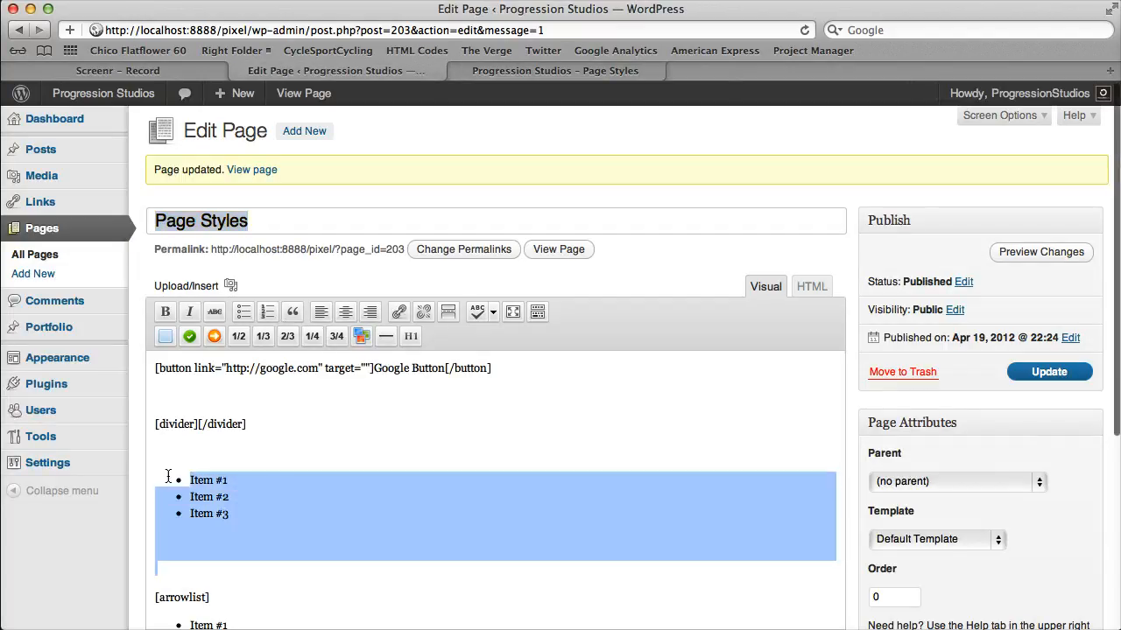
key(BackSpace)
shift+click(254, 564)
key(BackSpace)
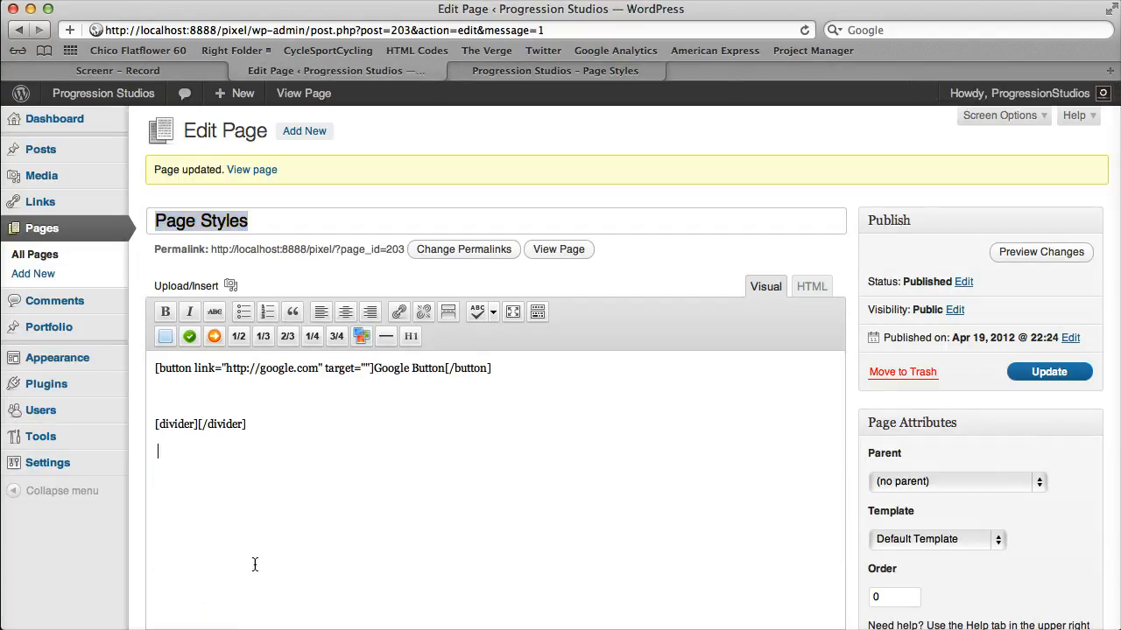
click(409, 338)
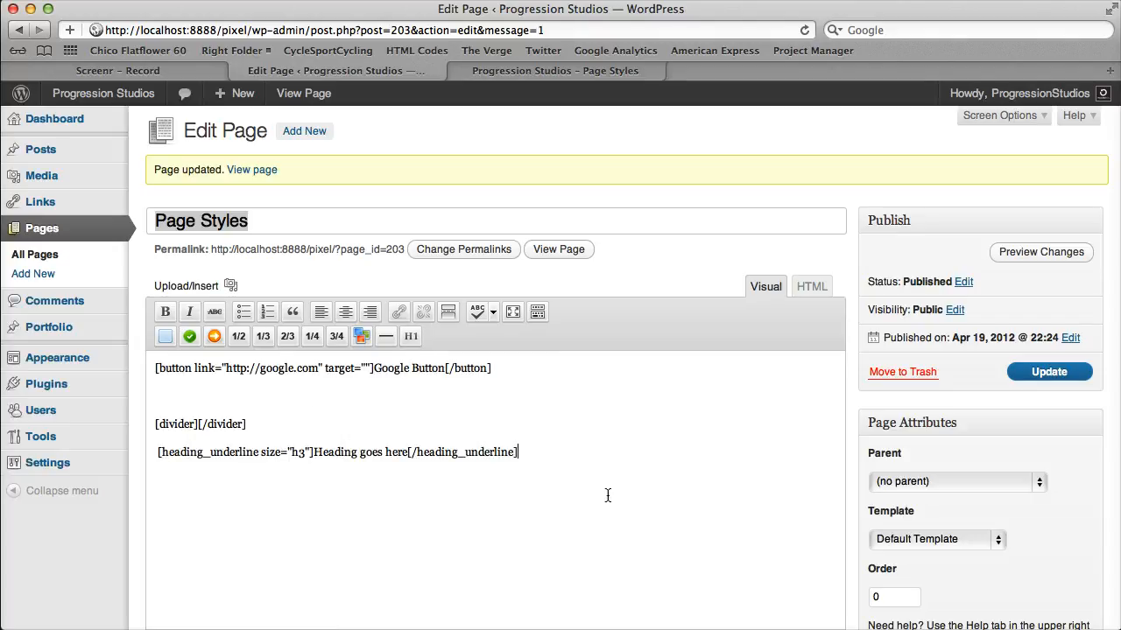
Reveal the editor's extra formatting options and look through the heading formats using a temporary line reading "Heading".
click(537, 312)
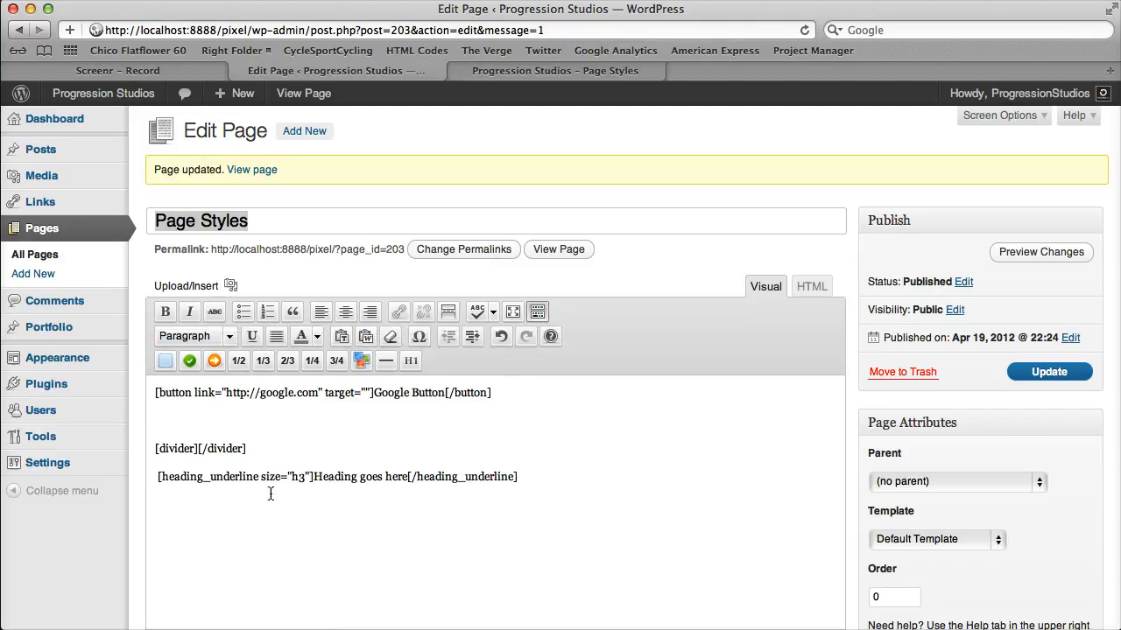
text(eading)
key(shift+Home)
click(230, 336)
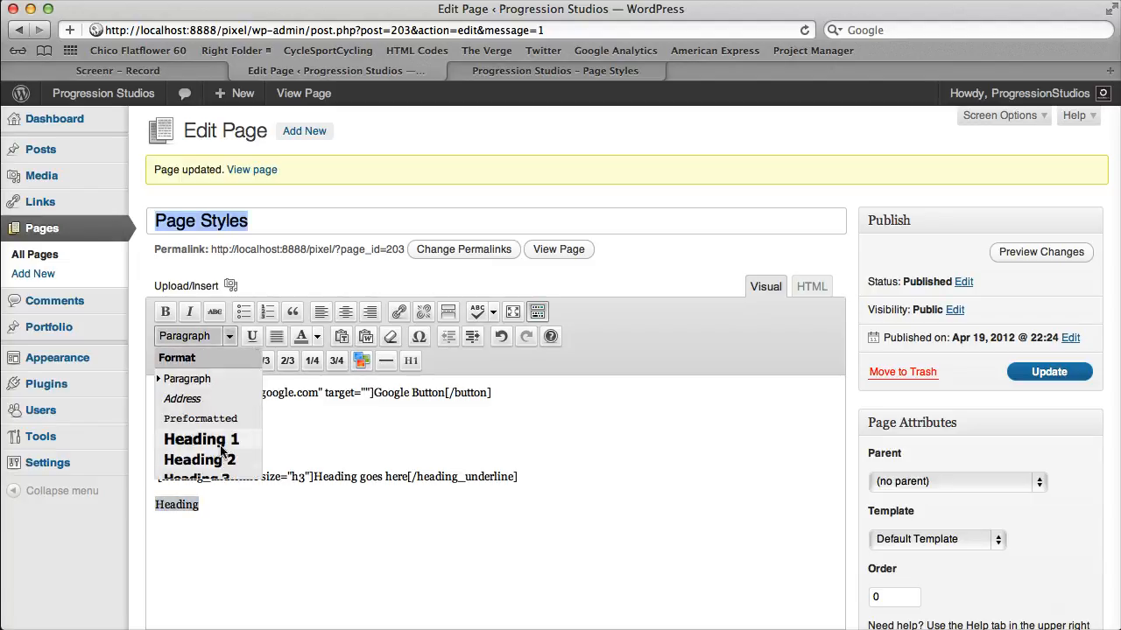
scroll(228, 460, down, 2)
click(259, 527)
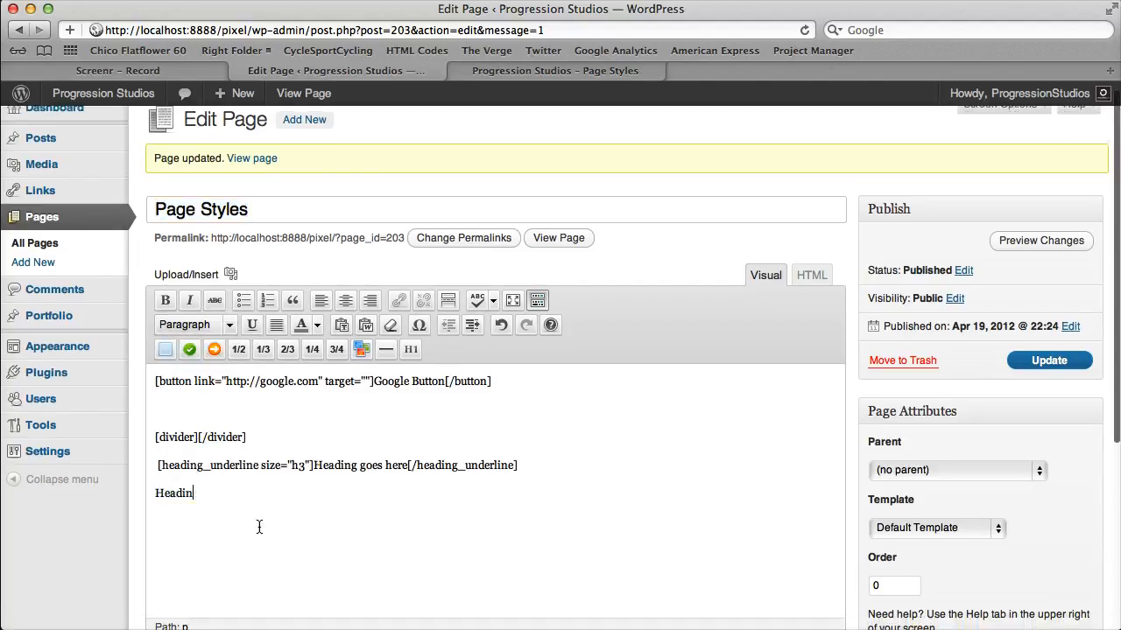
key(shift+Home)
key(BackSpace)
Update the page and reload its published version to check the h3 underlined heading.
double_click(298, 465)
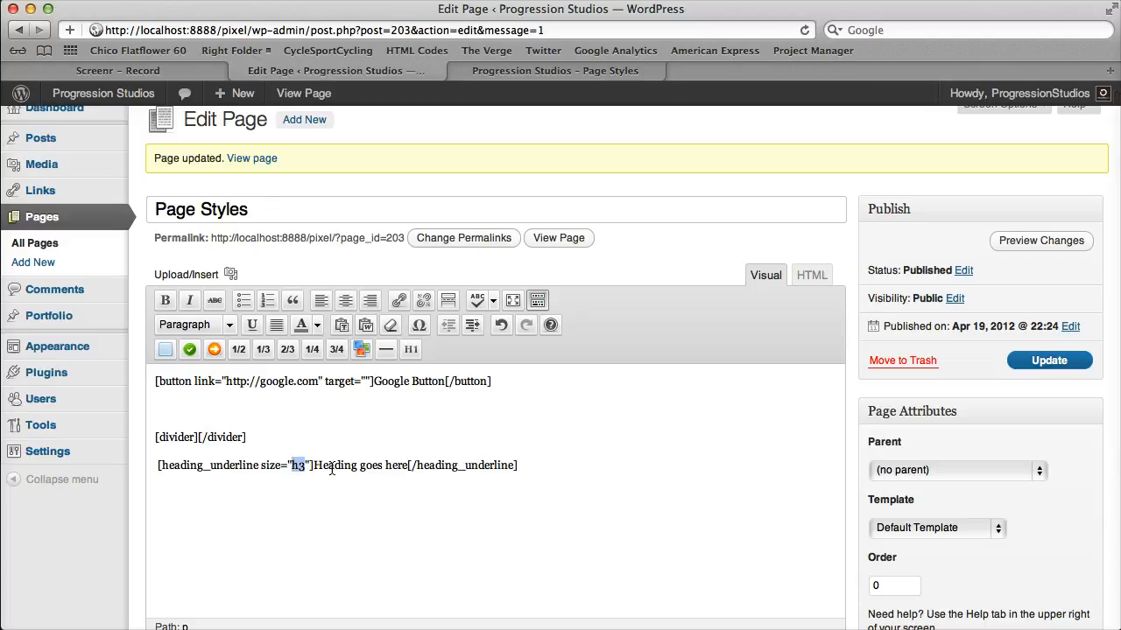
click(1048, 360)
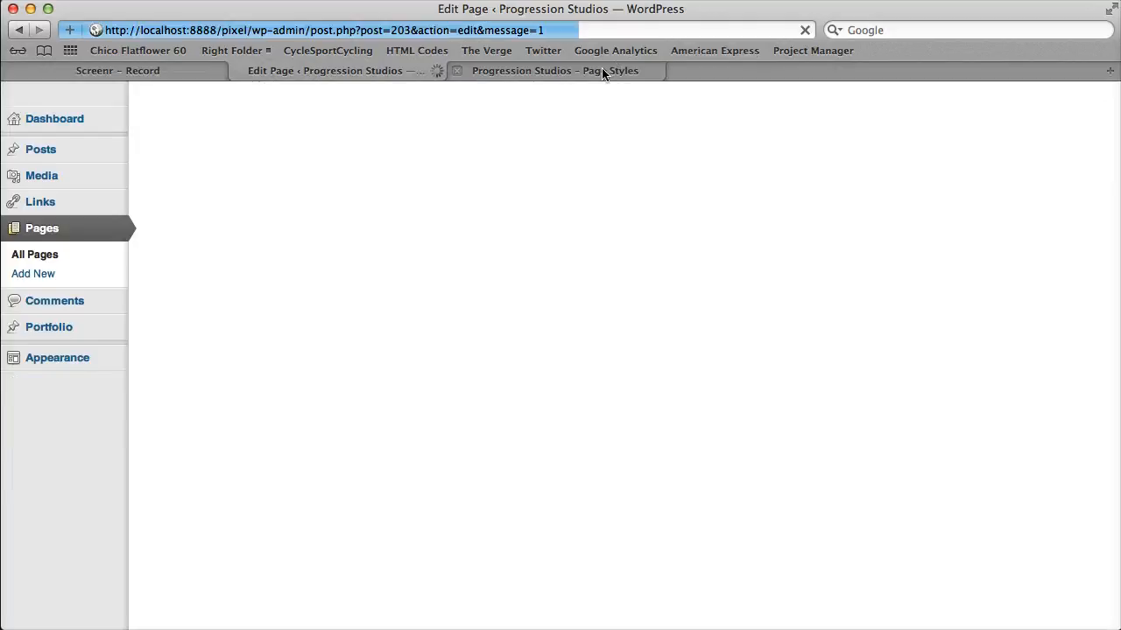
click(604, 72)
key(super+r)
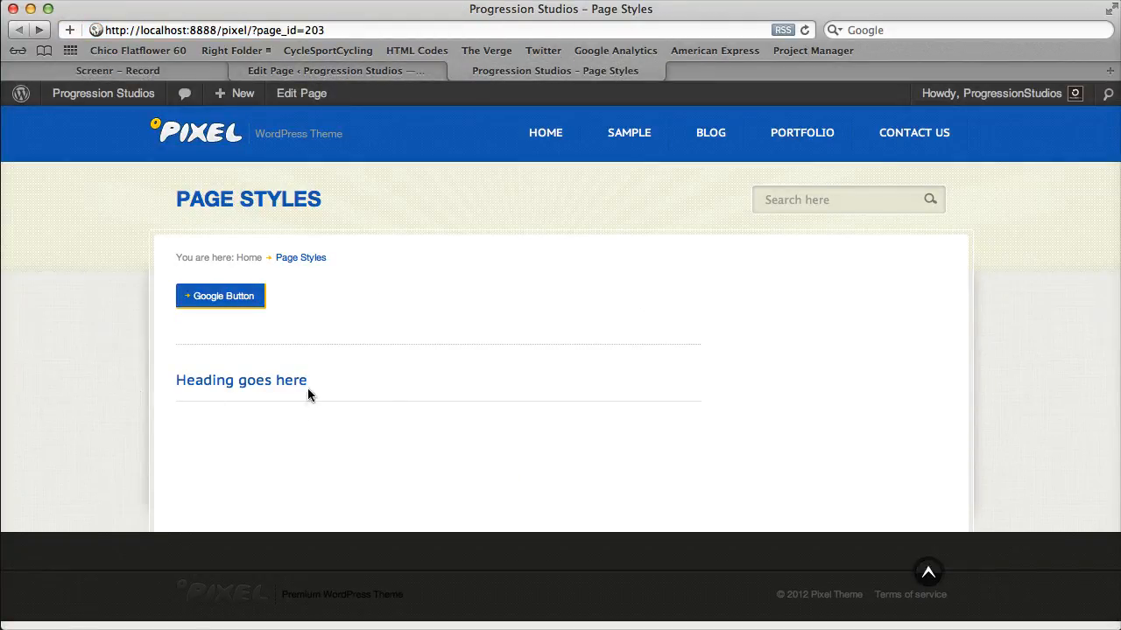
Set the underlined heading's size to h1, and update and reload the published page to compare it.
click(403, 72)
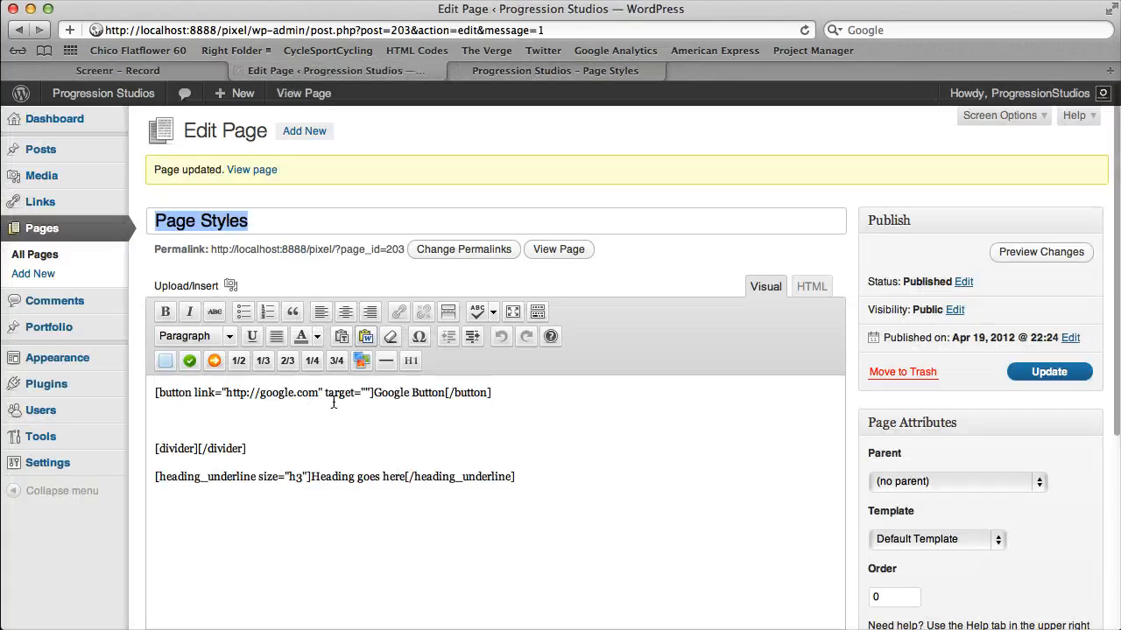
double_click(295, 477)
text(h1)
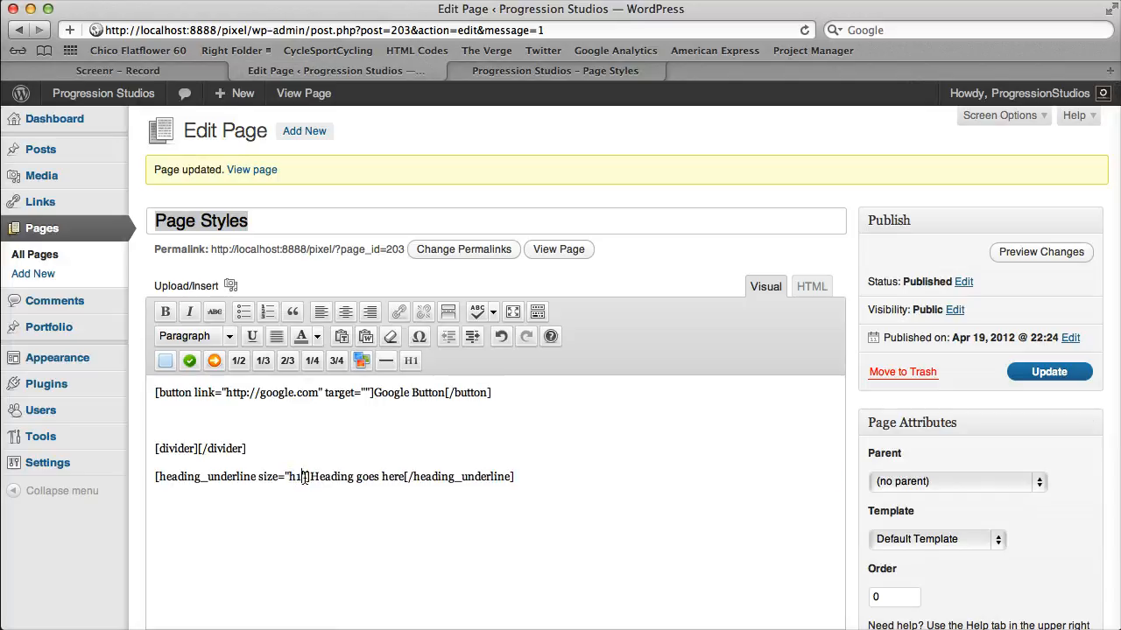
click(1048, 371)
click(582, 74)
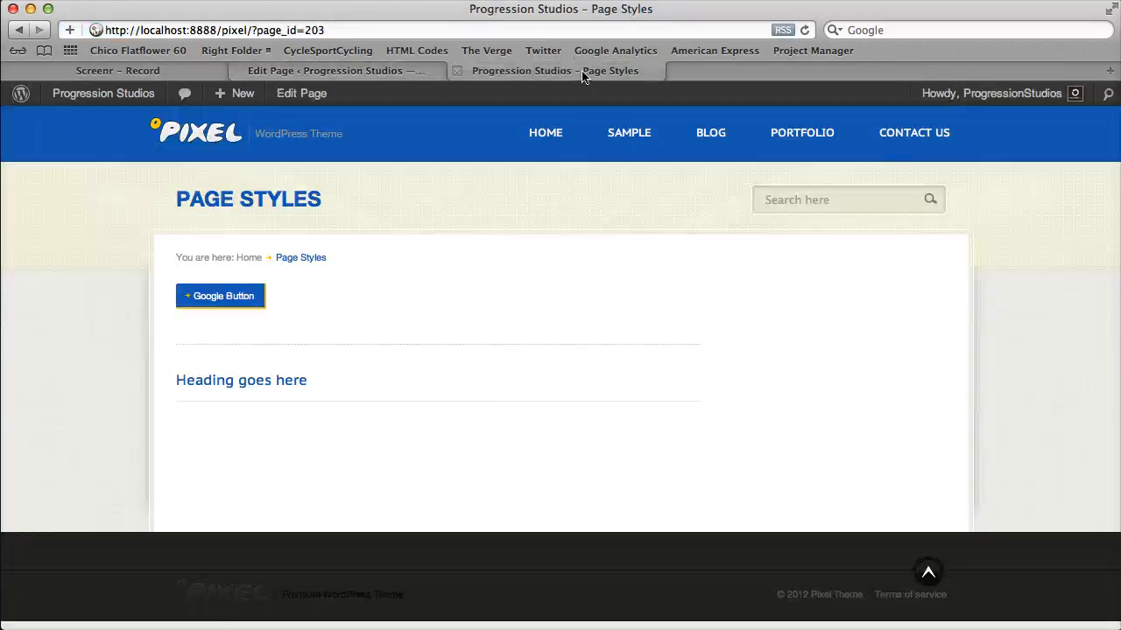
key(super+r)
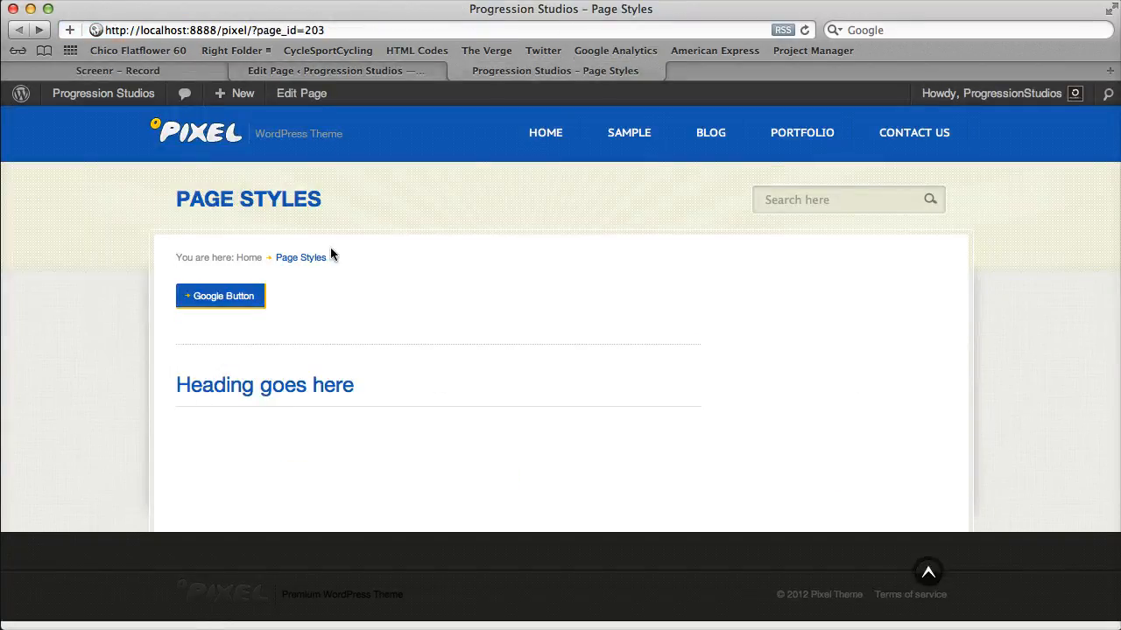
Return to the page editor and clear all of the page's content.
click(349, 72)
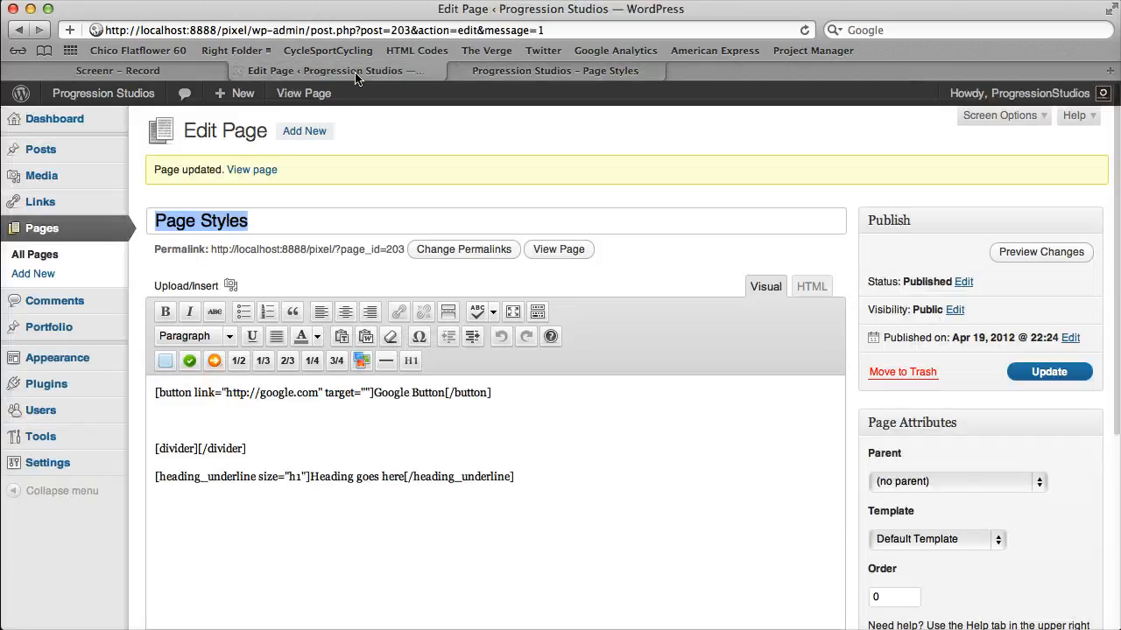
triple_click(547, 480)
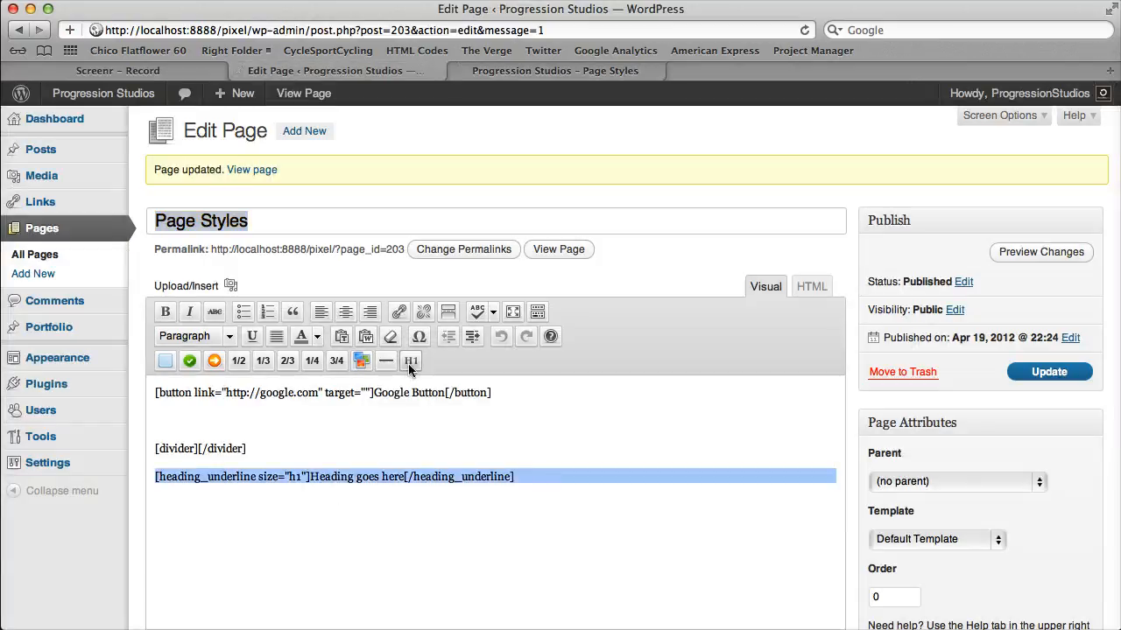
key(BackSpace)
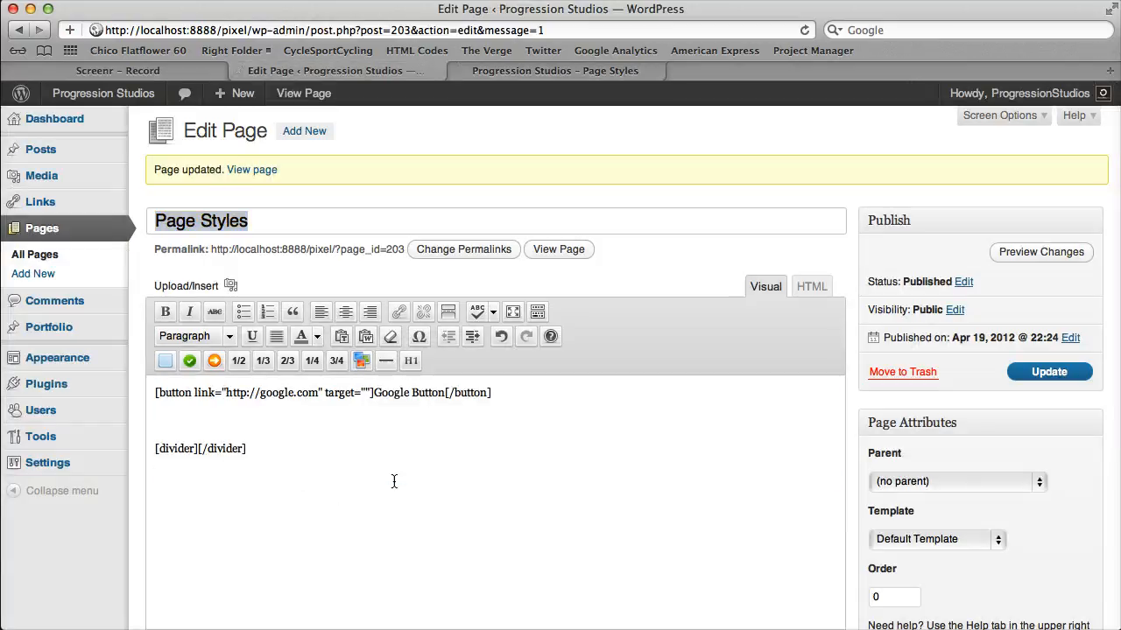
key(super+a)
key(BackSpace)
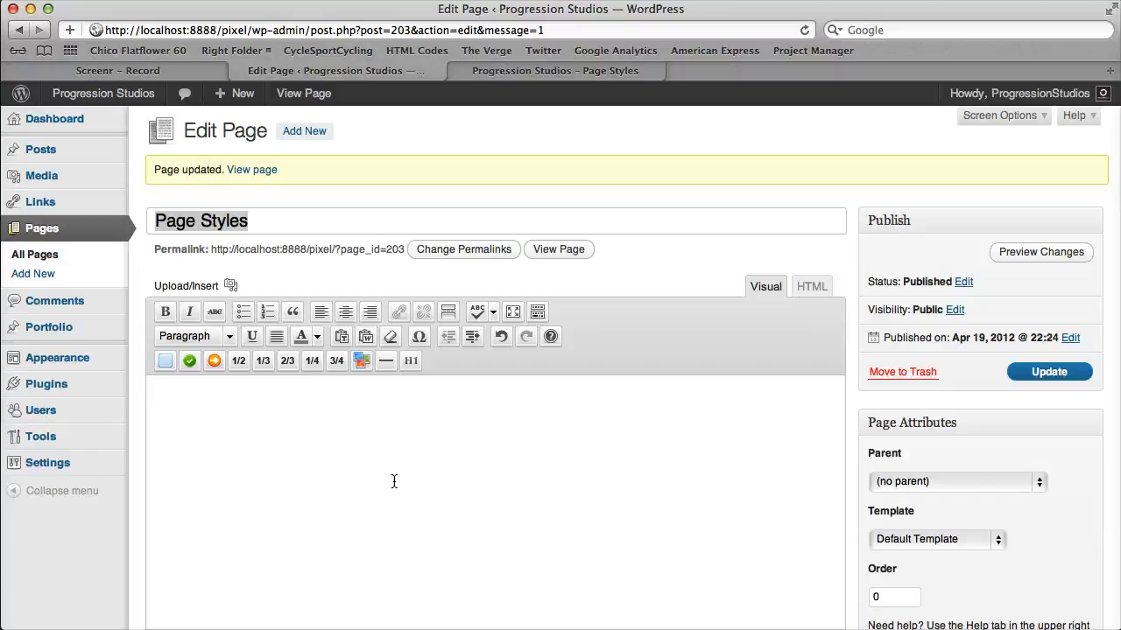
click(237, 362)
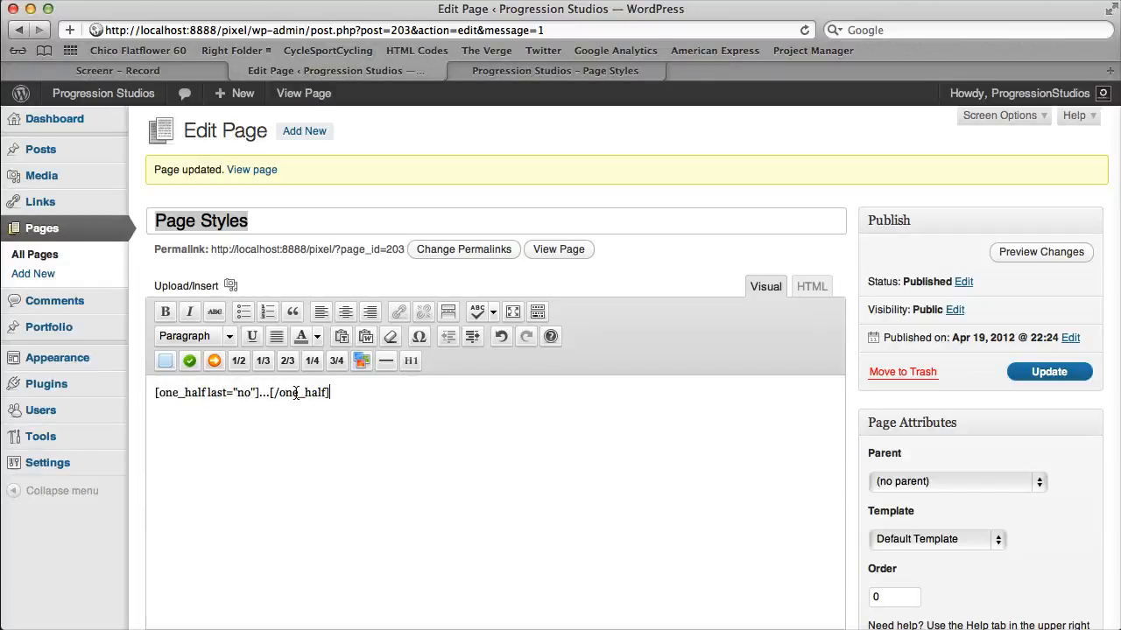
triple_click(178, 394)
key(BackSpace)
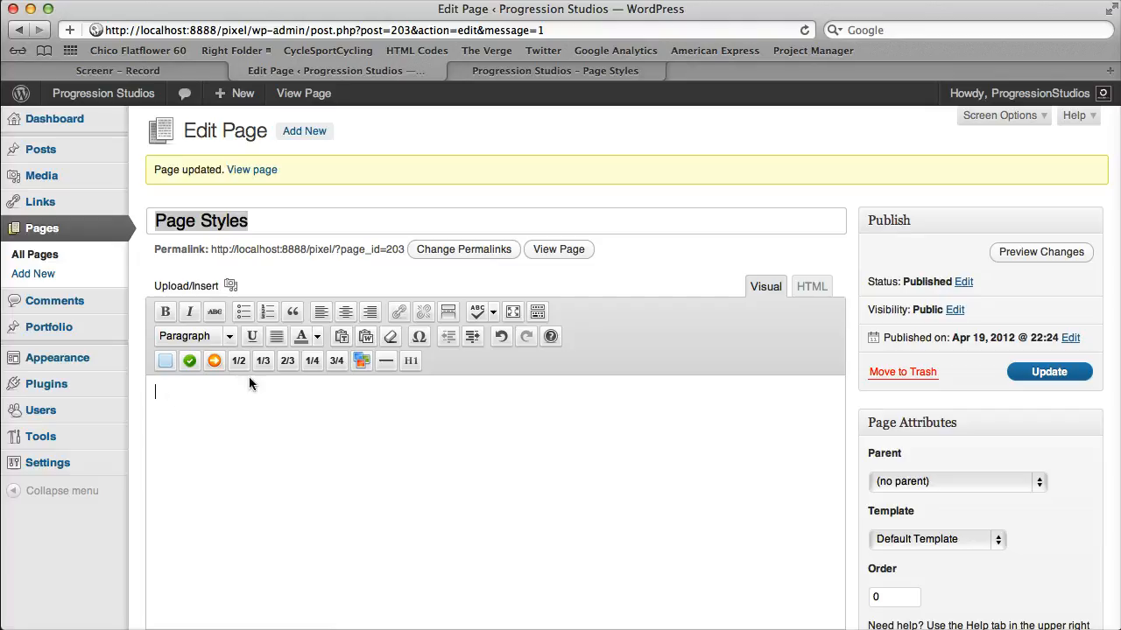
Insert two one-half column shortcodes side by side, each containing 1/2, with the second one's last attribute set to yes.
click(237, 364)
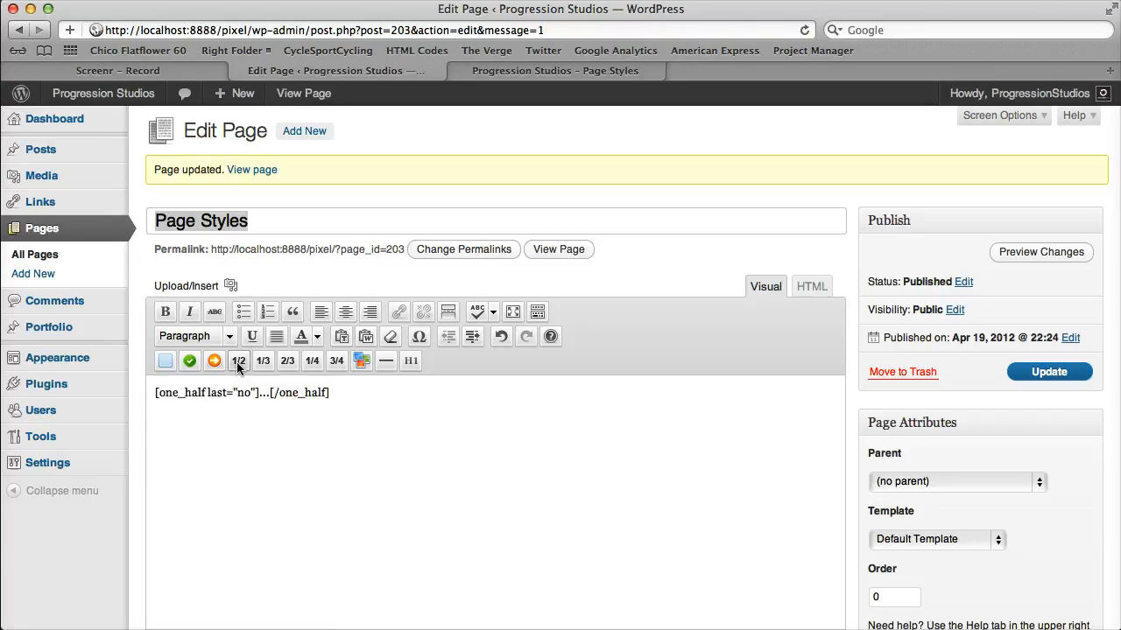
click(237, 361)
double_click(269, 393)
text(1/2[/one_half)
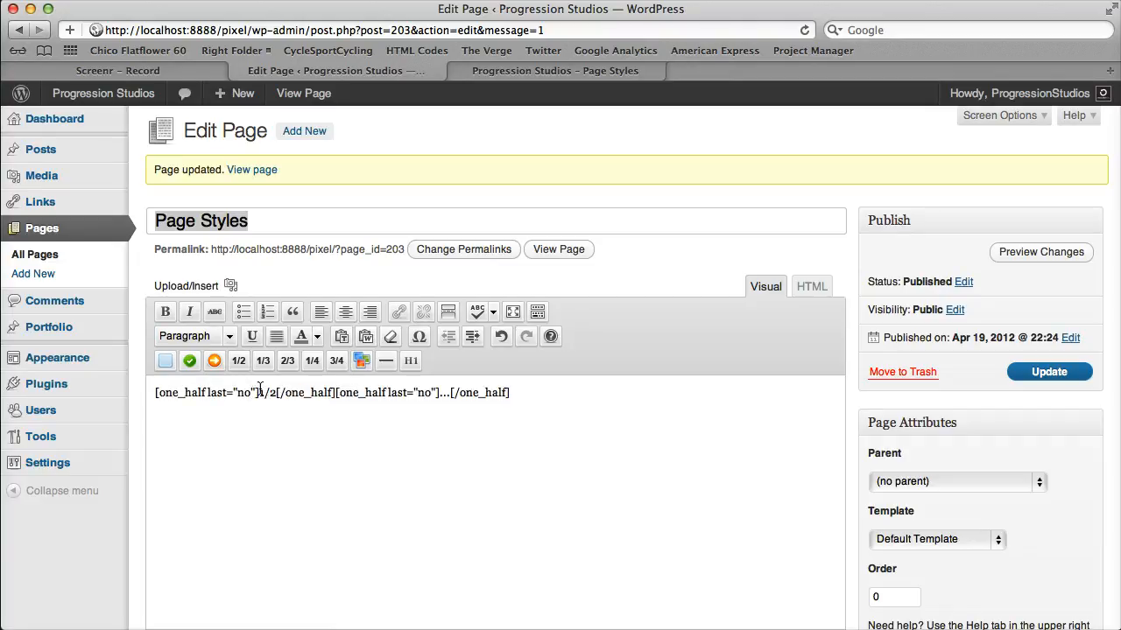
double_click(448, 394)
key(BackSpace)
key(BackSpace)
key(BackSpace)
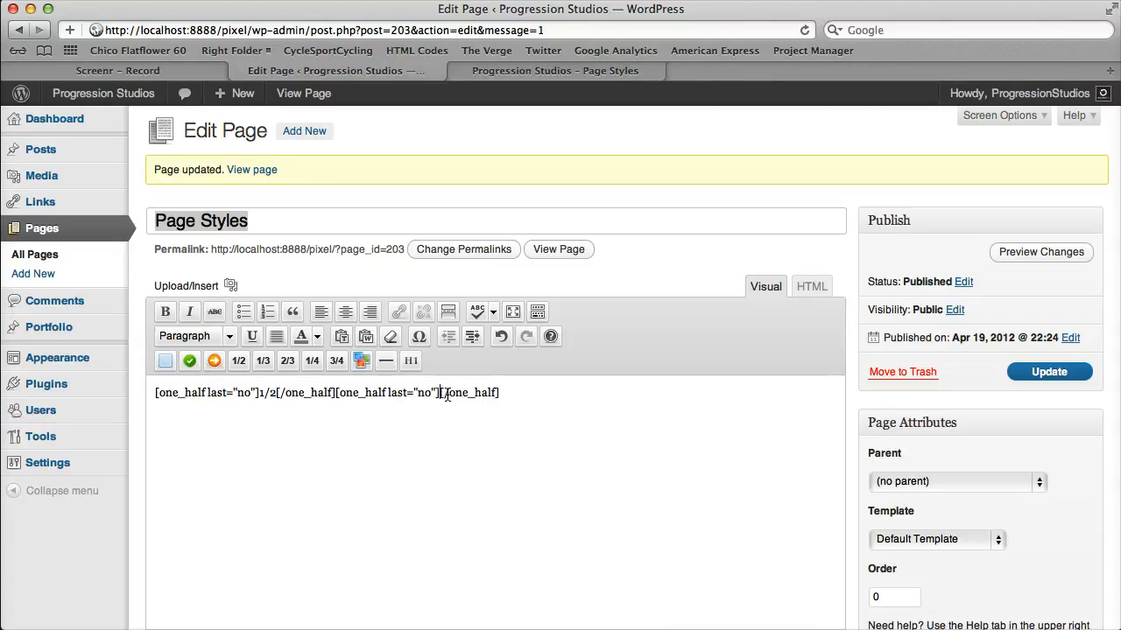
text(1/2)
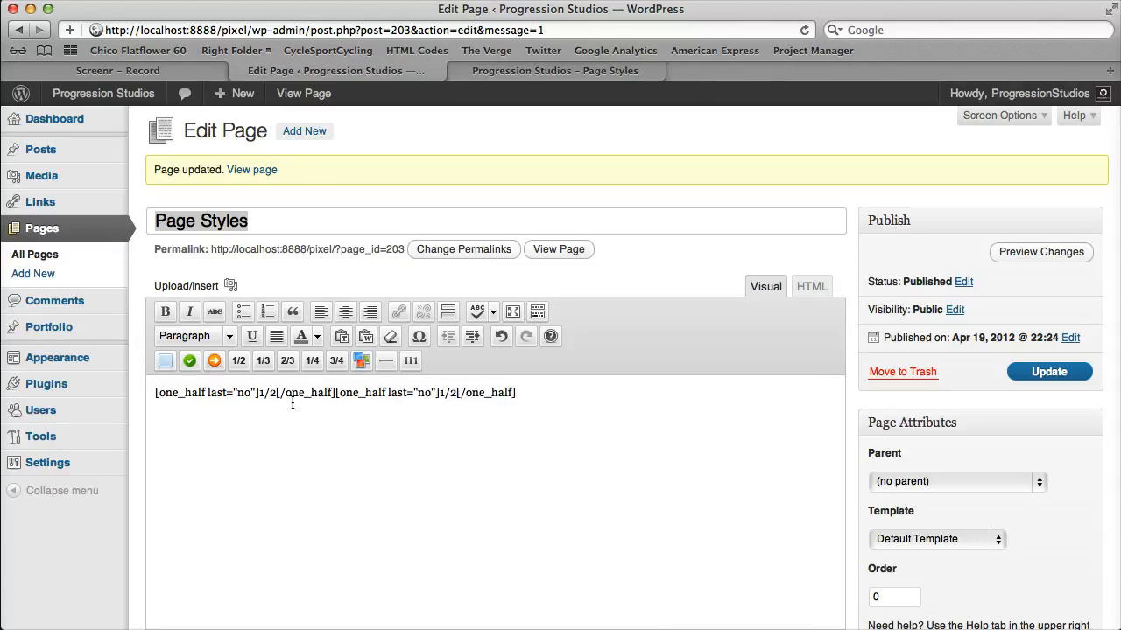
double_click(424, 392)
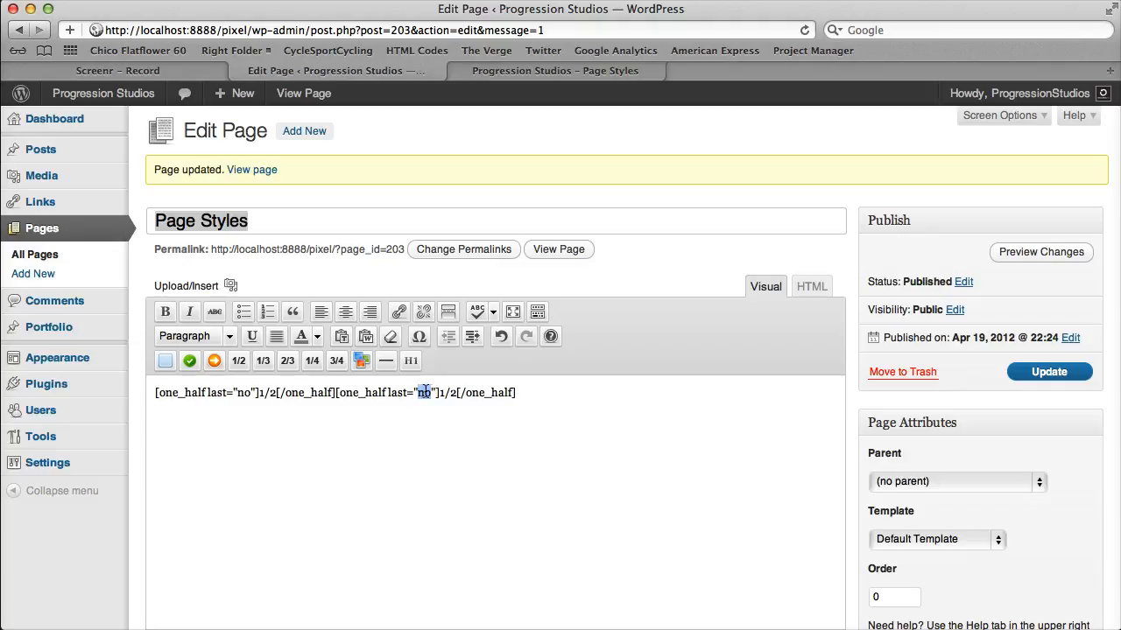
text(yes)
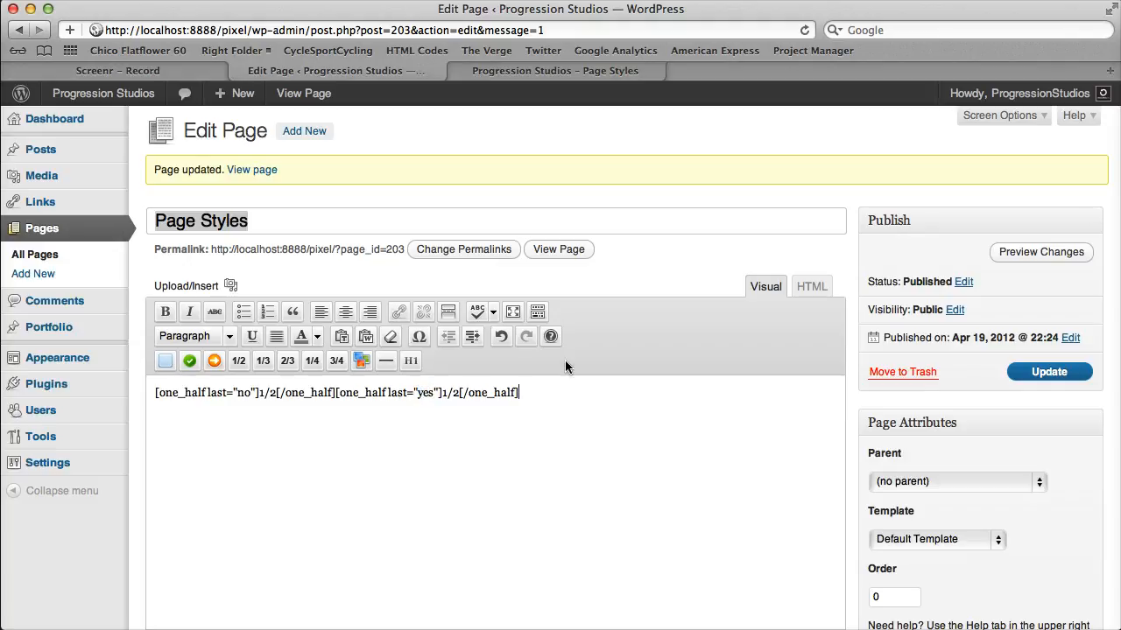
Update the page and reload its published version to check the spacing of the two half columns.
click(1048, 371)
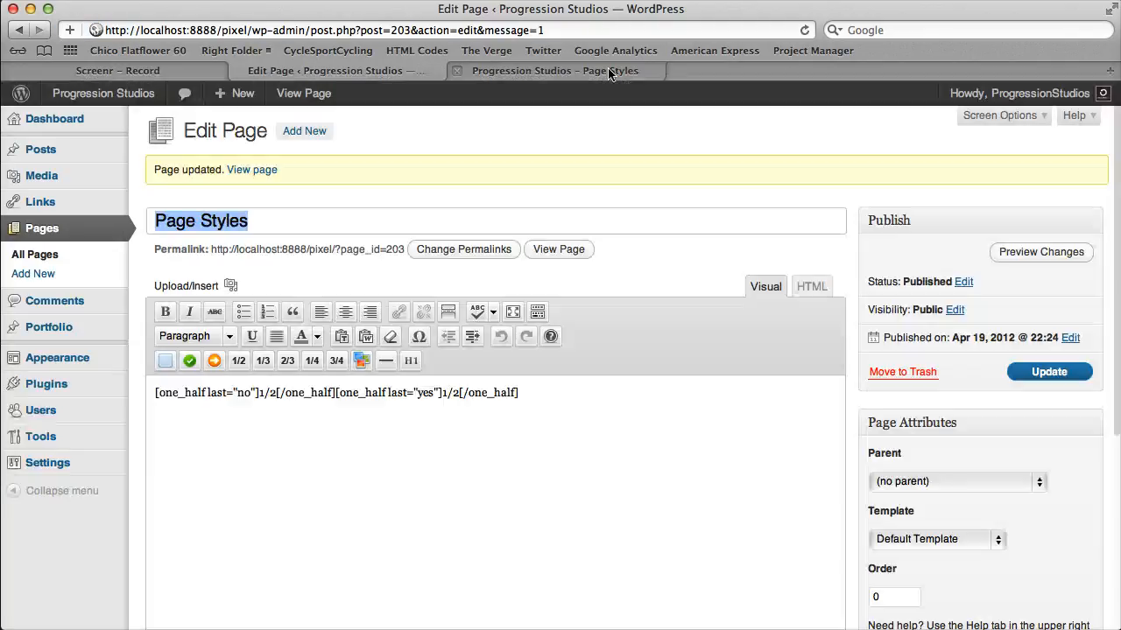
click(610, 73)
key(super+r)
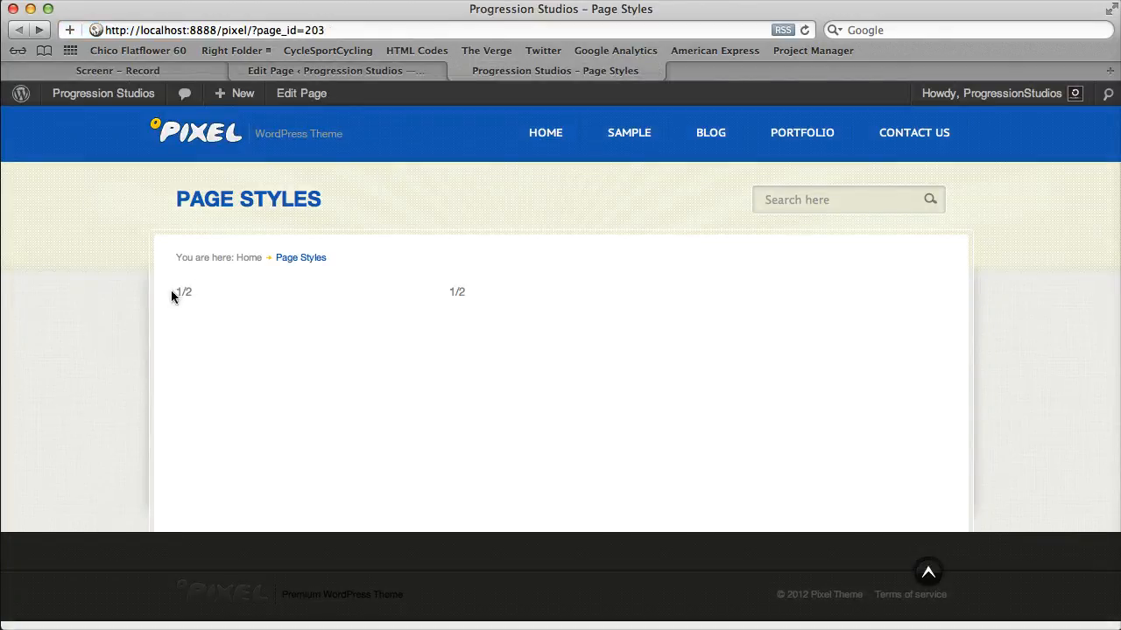
drag(171, 294, 503, 285)
click(526, 304)
Change the page template to Full Width, update, and check the half columns on the published page before returning to the editor.
click(335, 70)
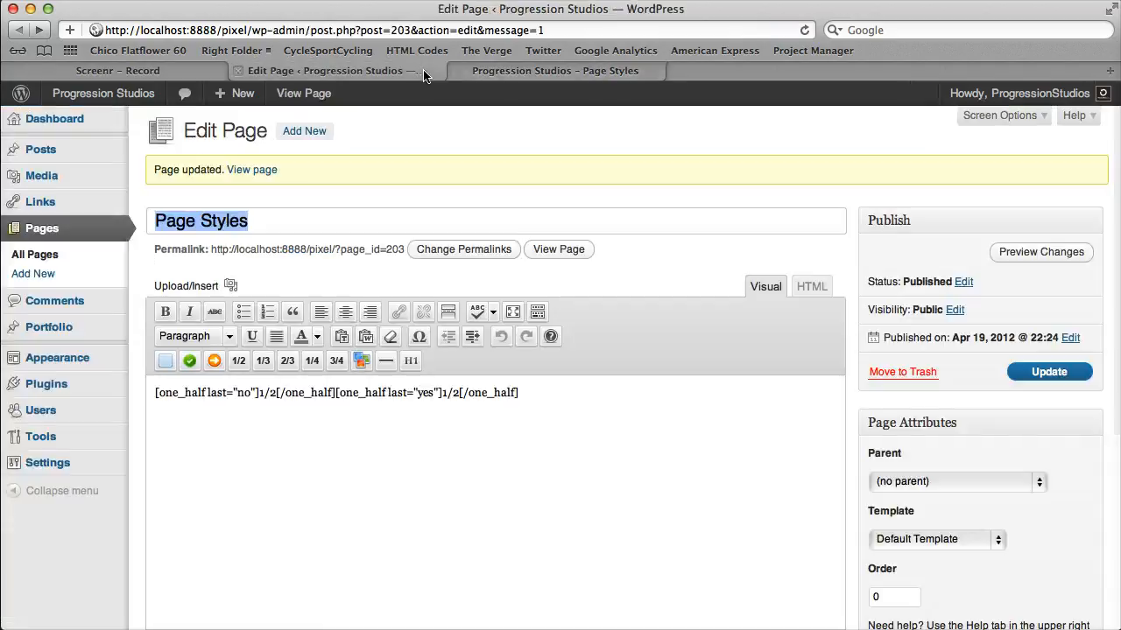
click(1002, 543)
click(972, 568)
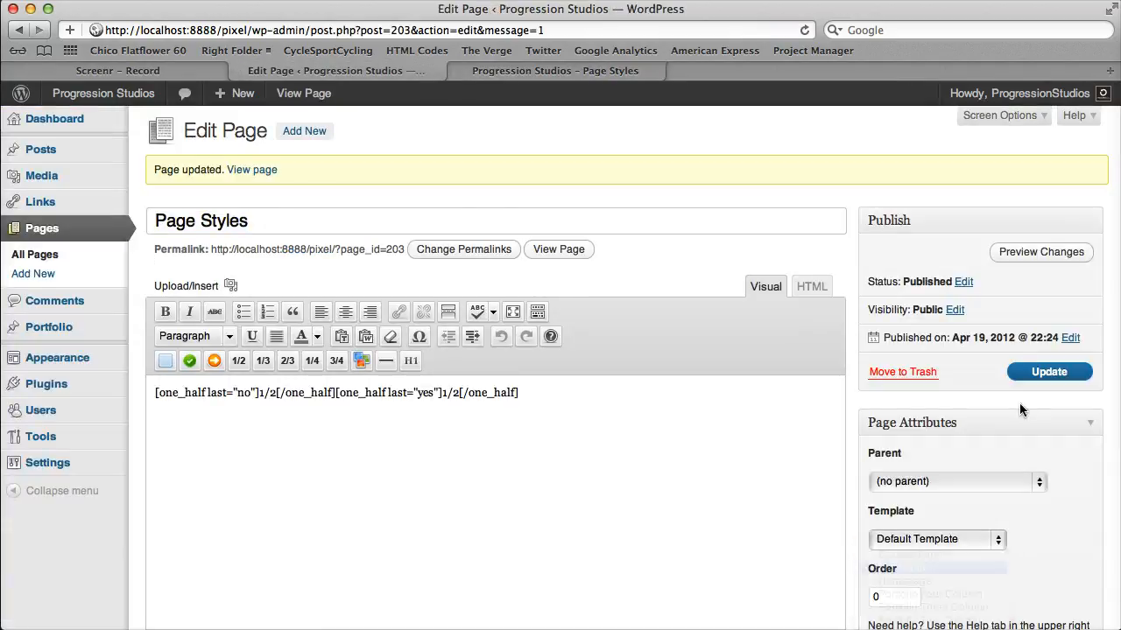
click(1049, 371)
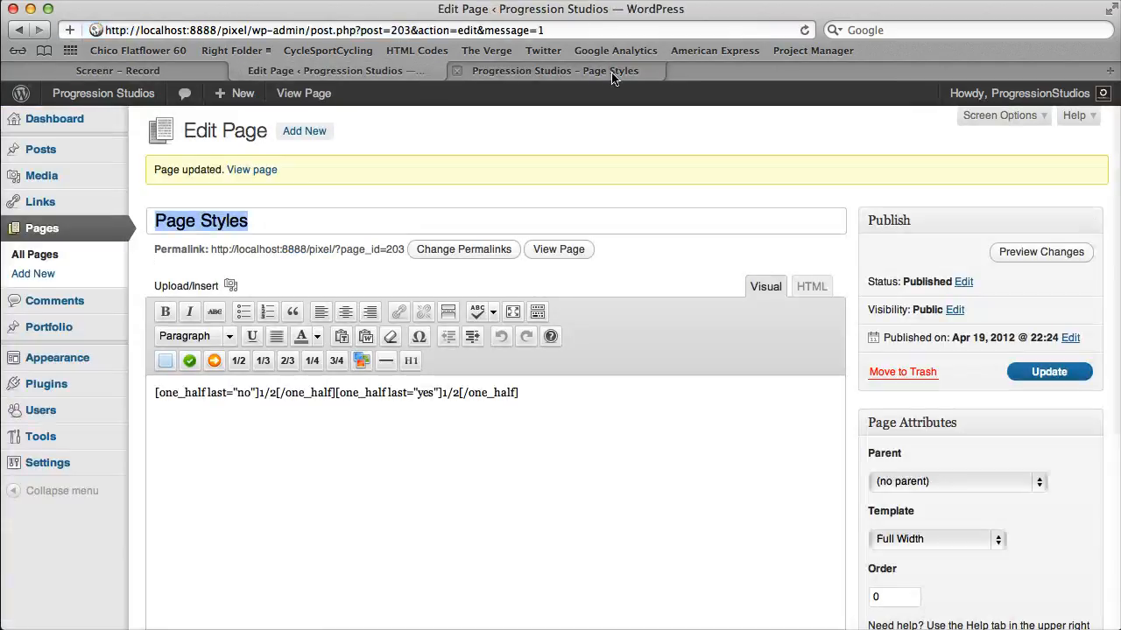
click(613, 71)
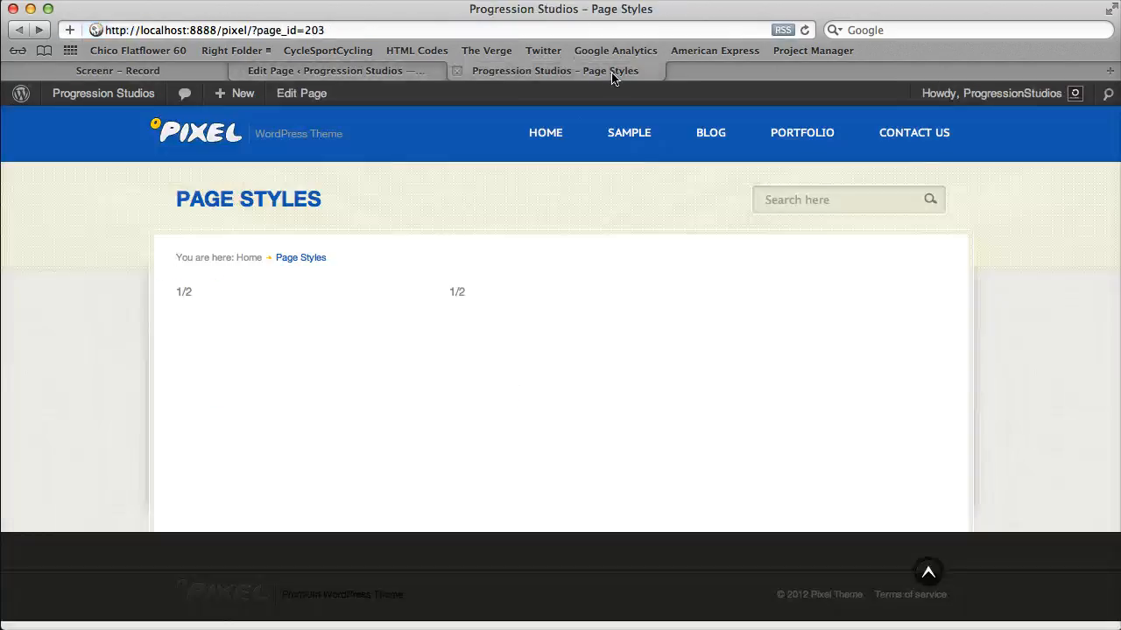
key(super+r)
mouse_move(1120, 628)
mouse_down()
mouse_move(769, 629)
mouse_move(1118, 628)
mouse_up()
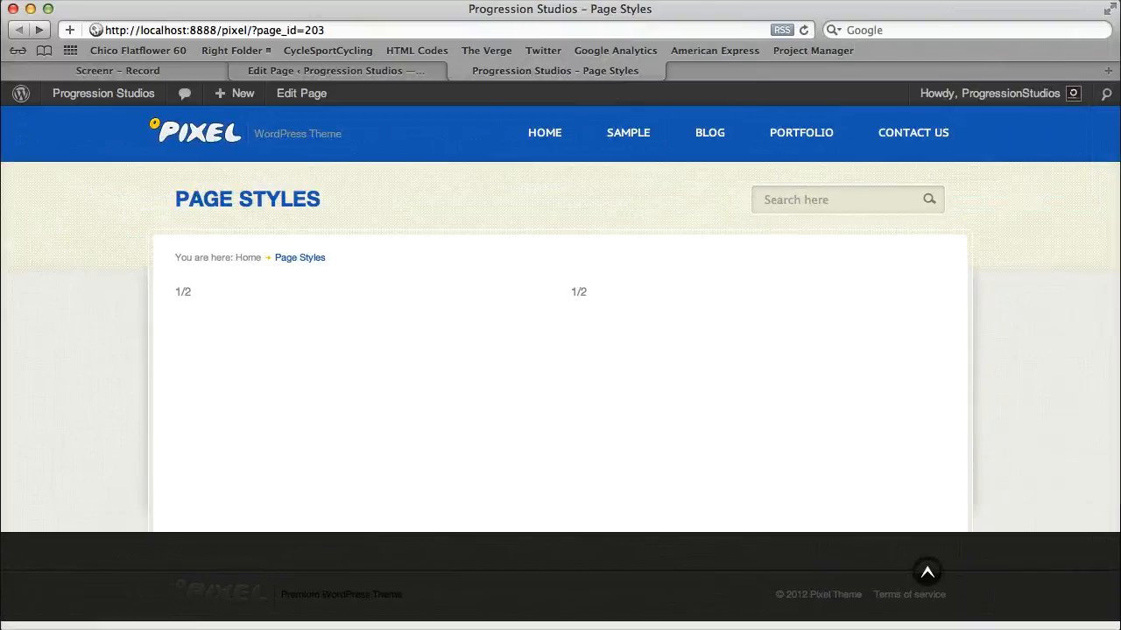
click(411, 74)
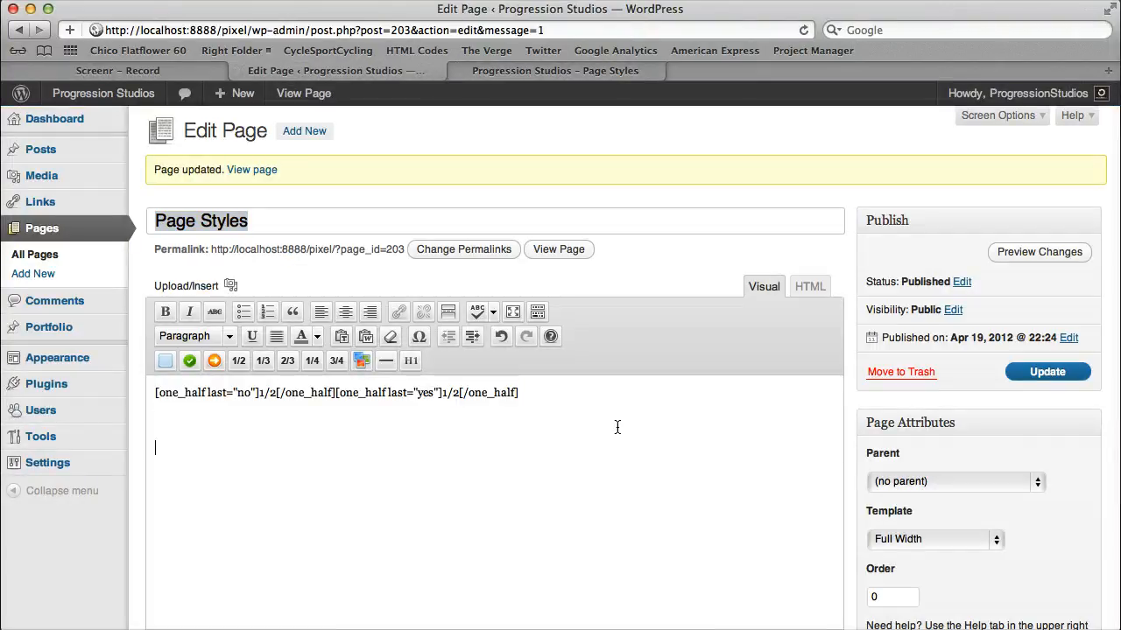
click(238, 363)
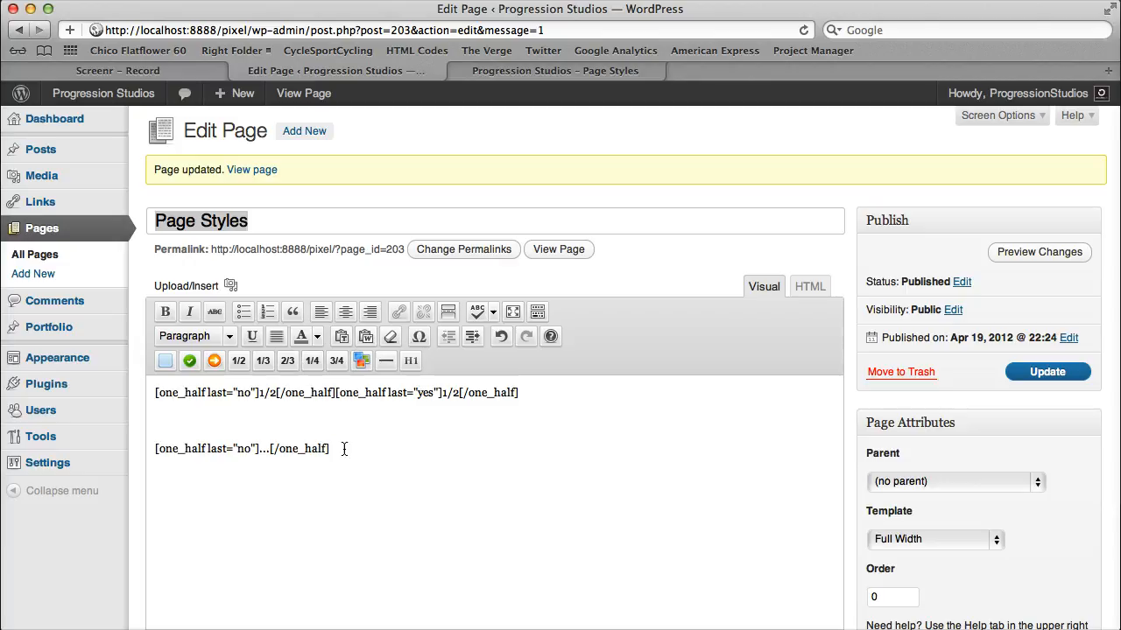
drag(345, 450, 143, 450)
key(BackSpace)
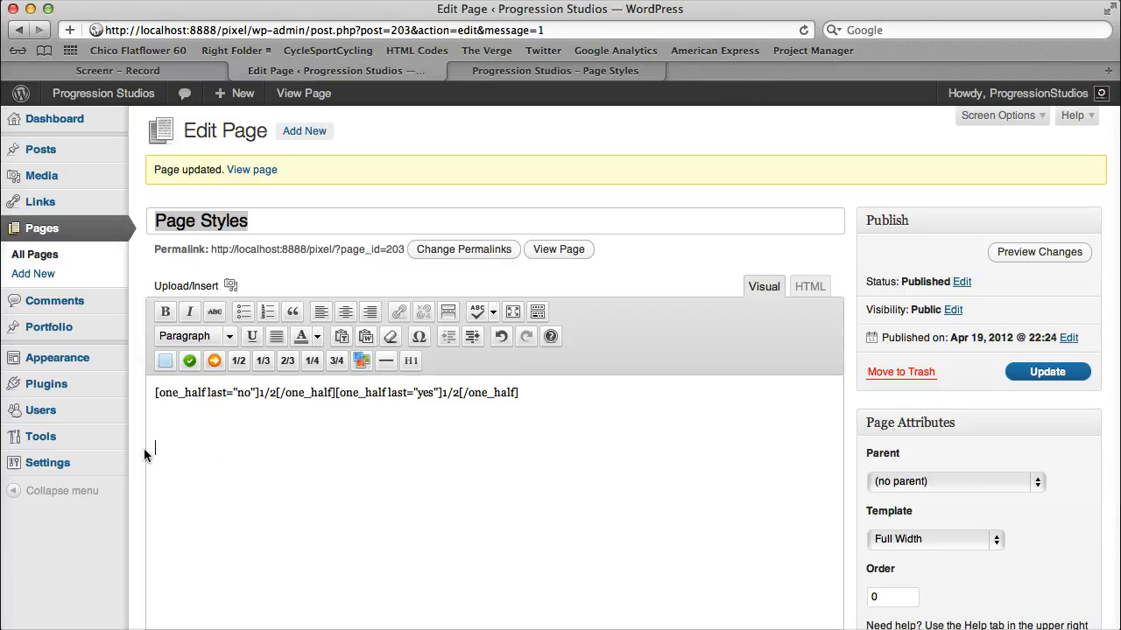
Insert four consecutive one-fourth column shortcodes below the half columns.
click(312, 362)
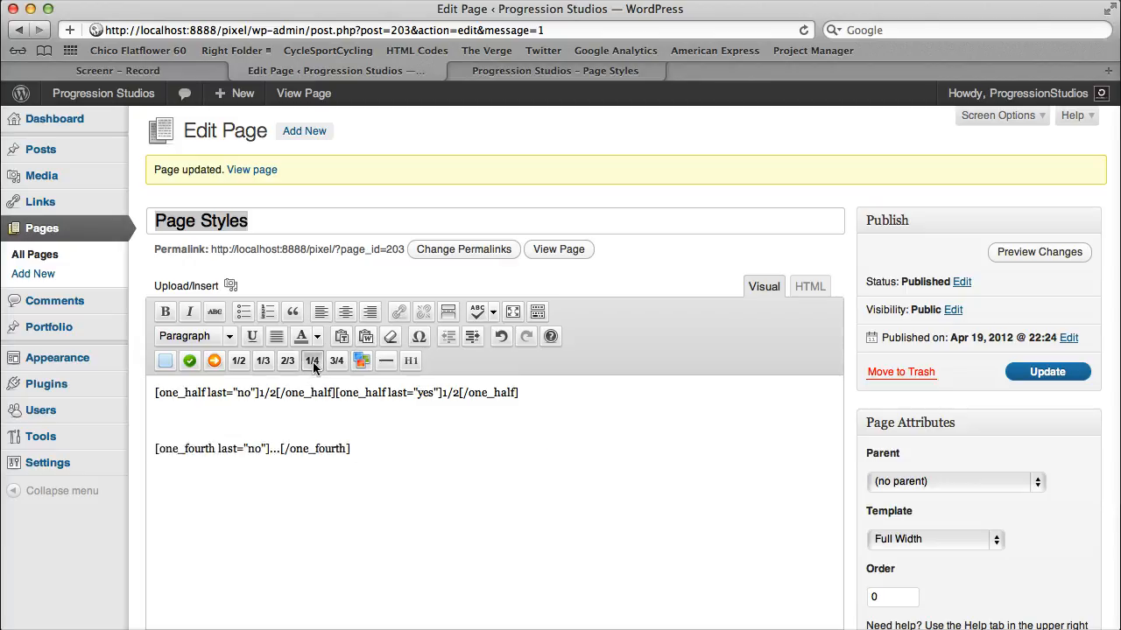
click(313, 362)
click(313, 363)
click(312, 363)
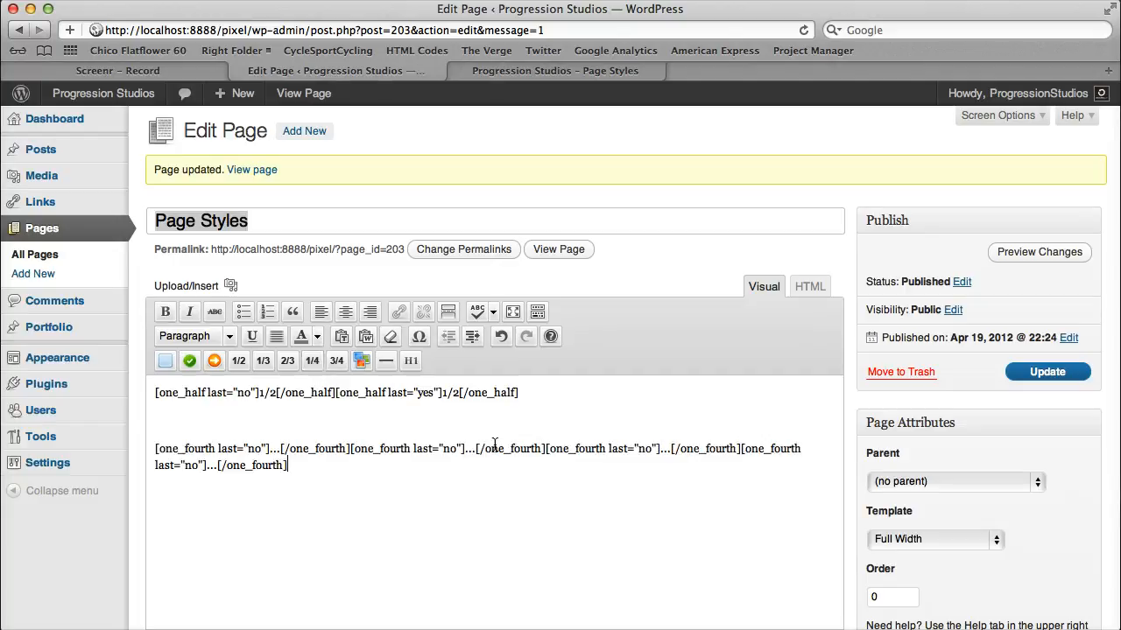
Replace the placeholder text in the first two one-fourth column shortcodes with 1/4.
click(281, 449)
key(BackSpace)
key(BackSpace)
key(BackSpace)
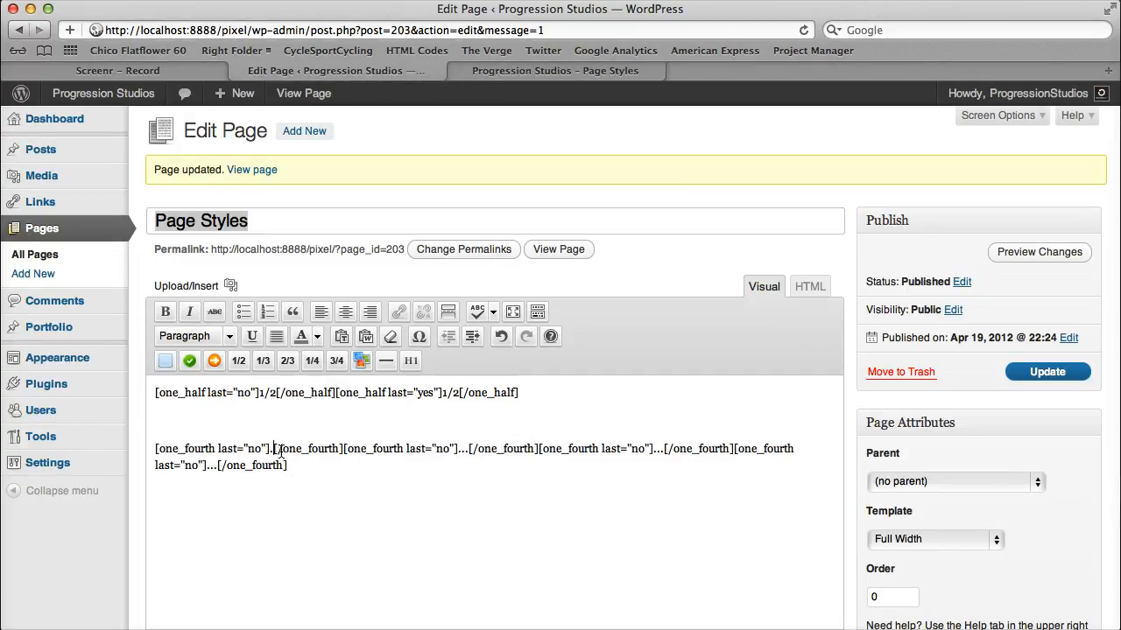
text(1/4)
click(482, 449)
key(BackSpace)
key(BackSpace)
key(BackSpace)
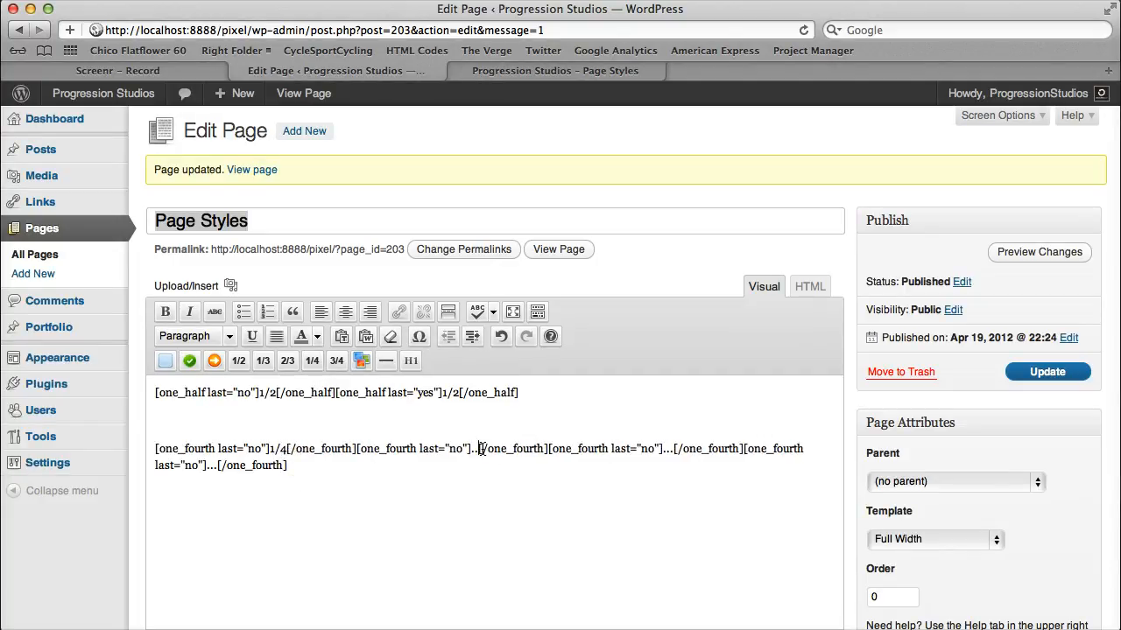
text(1/4[/one_fourth)
Fill the third and fourth one-fourth shortcodes with 1/4 and set the fourth one's last attribute to yes.
click(683, 449)
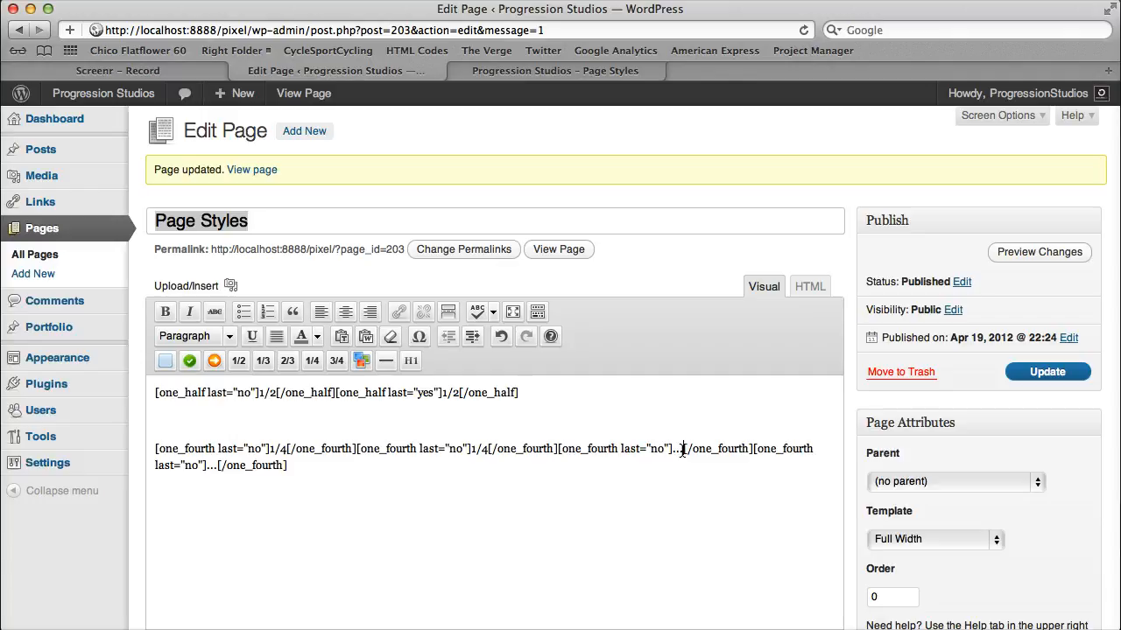
key(BackSpace)
key(BackSpace)
key(BackSpace)
text(1/4)
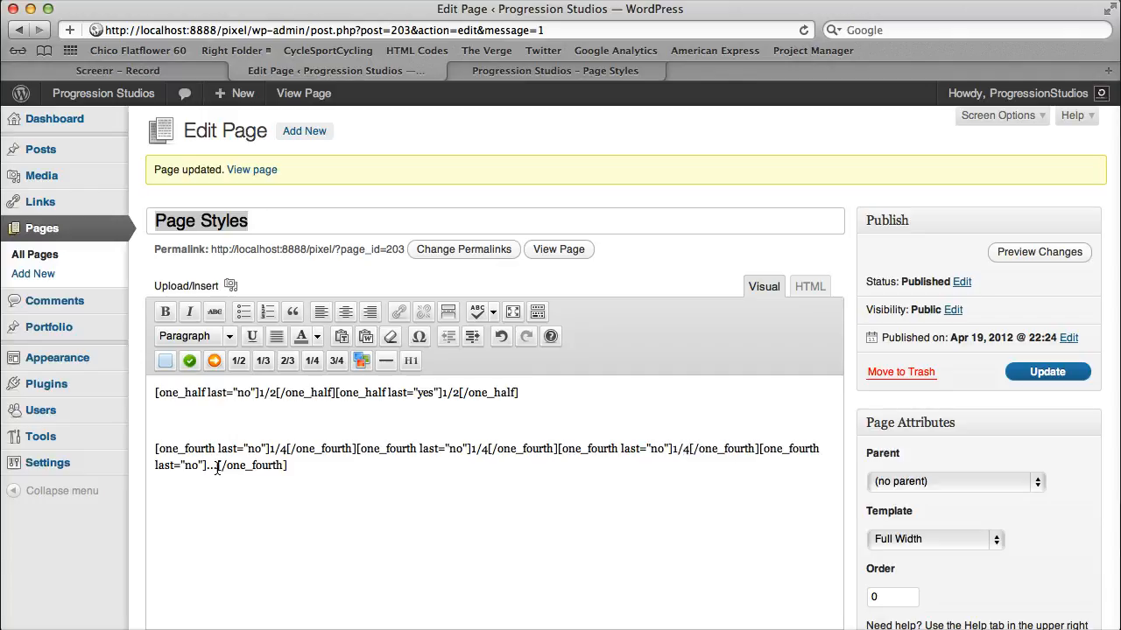
key(BackSpace)
key(BackSpace)
text(1/4)
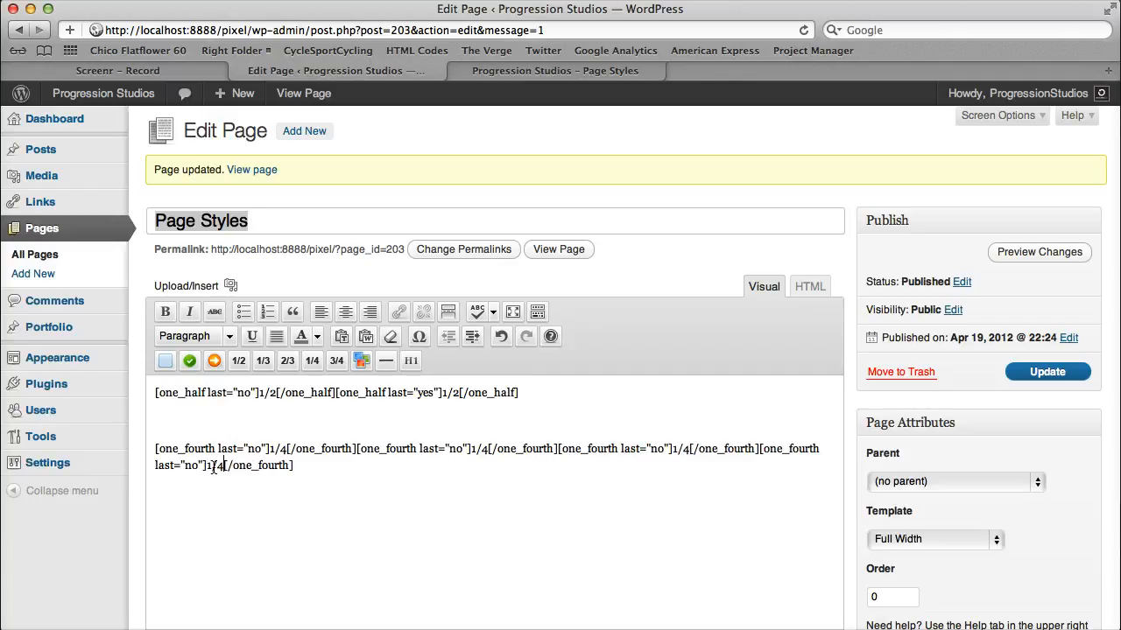
double_click(191, 465)
text(yes)
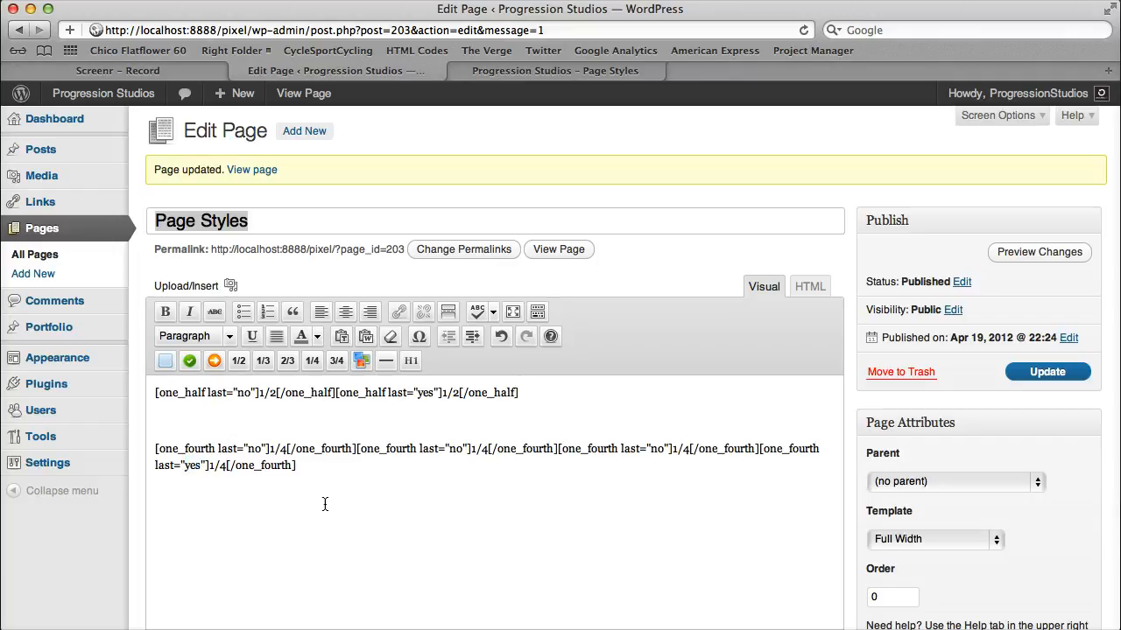
Update the page, reload its published version to check the four fourth columns, and return to the editor.
click(1072, 378)
click(619, 72)
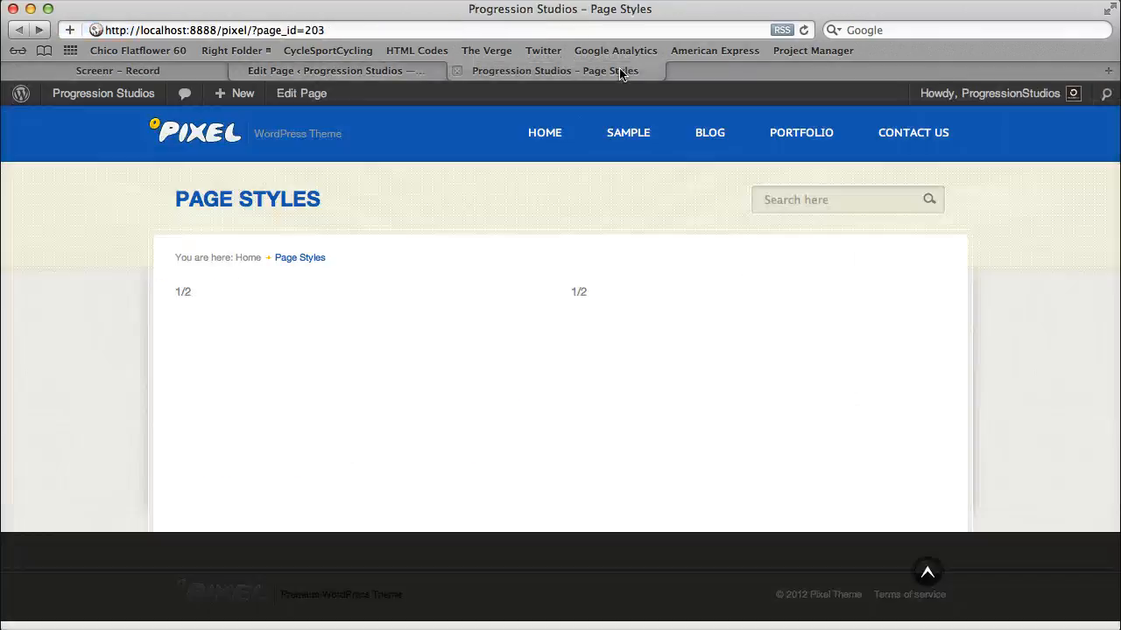
key(super+r)
click(407, 66)
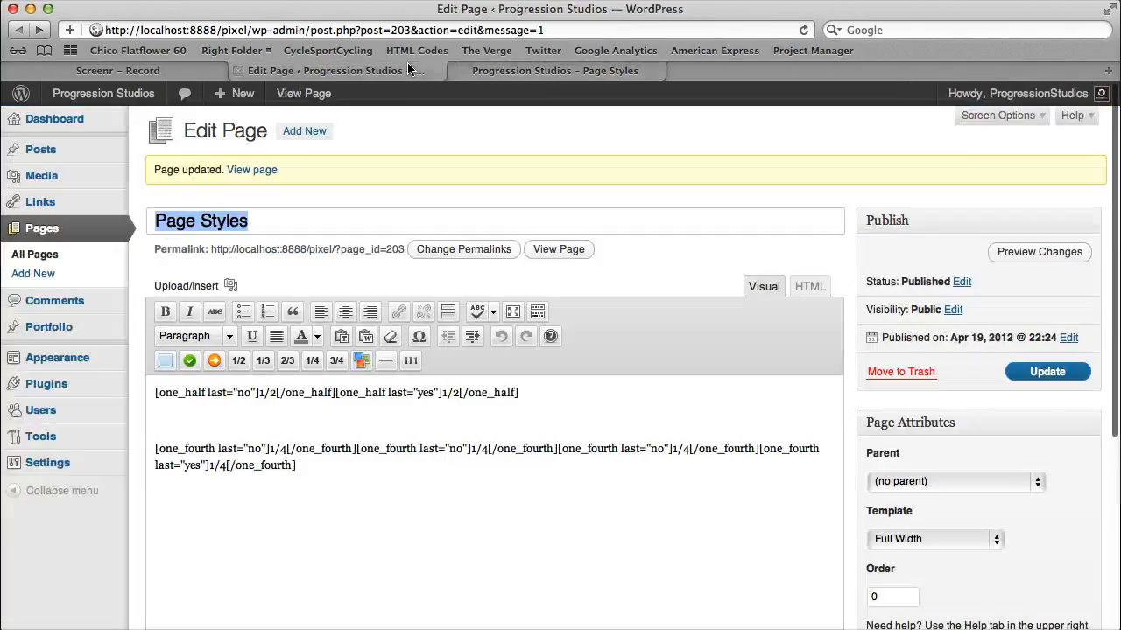
Insert a one-half column shortcode followed by two one-fourth shortcodes in a new row below the fourth columns.
drag(226, 465, 209, 465)
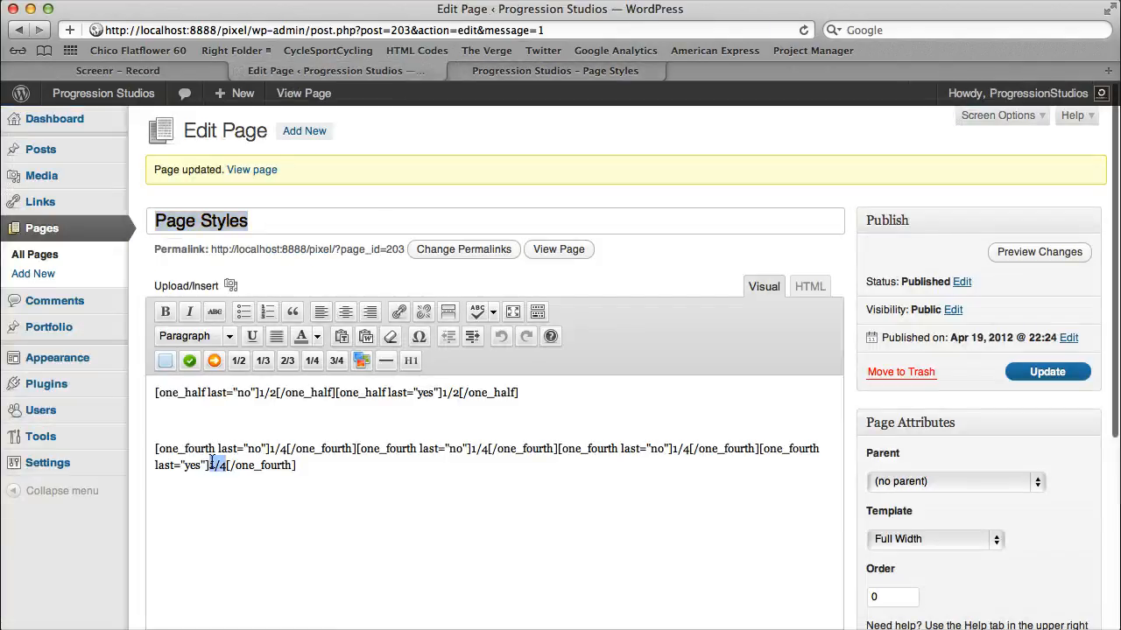
click(451, 462)
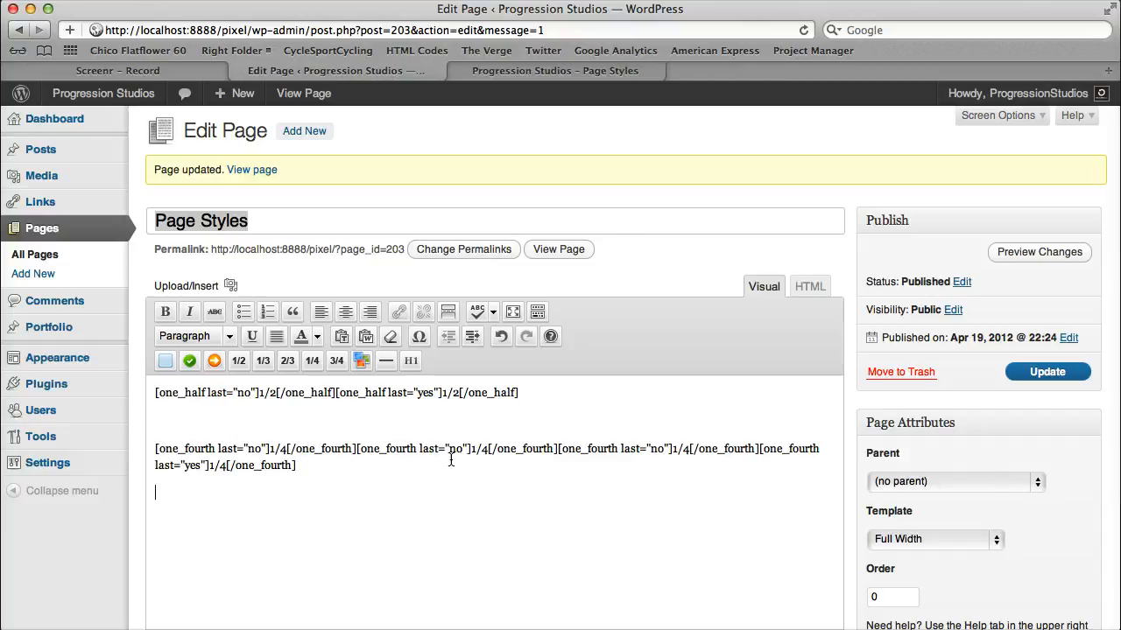
scroll(350, 394, down, 2)
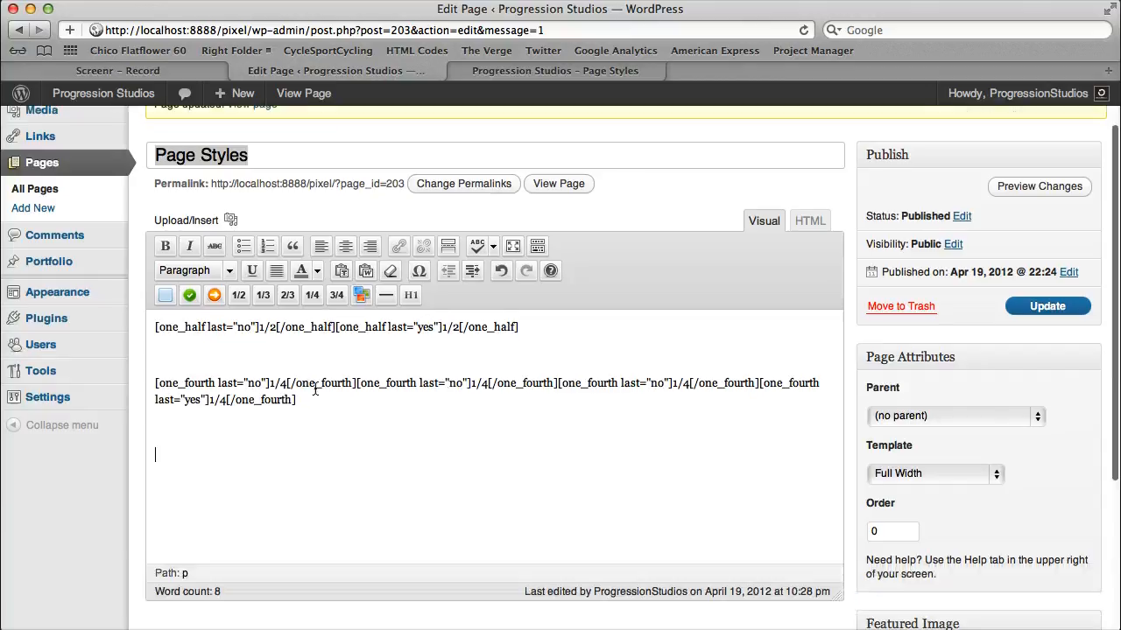
click(240, 295)
click(312, 295)
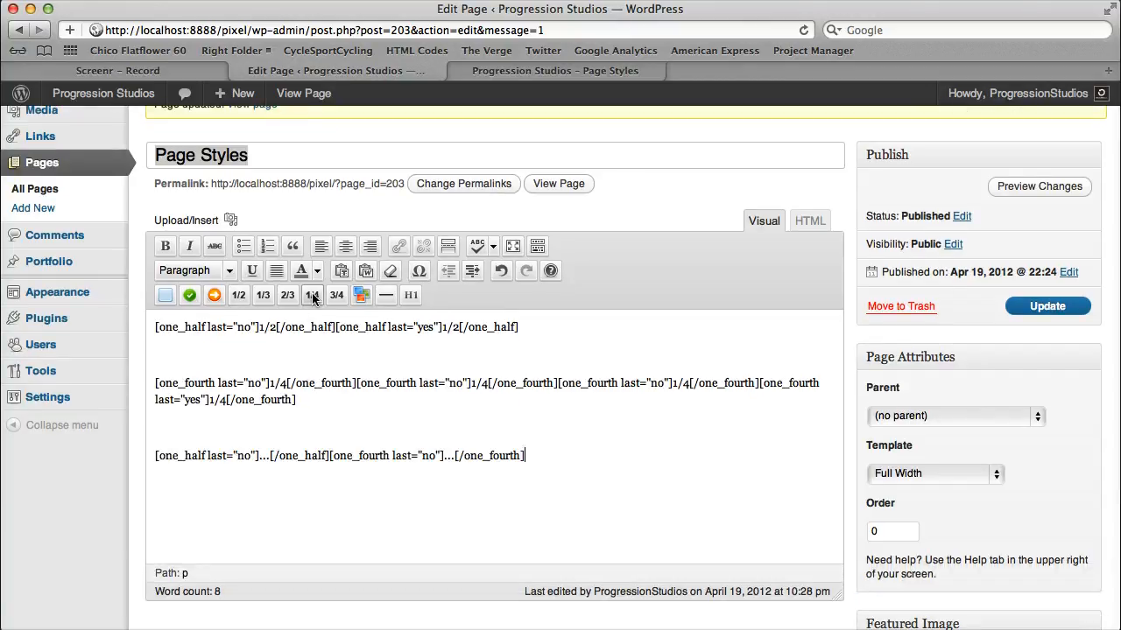
click(313, 295)
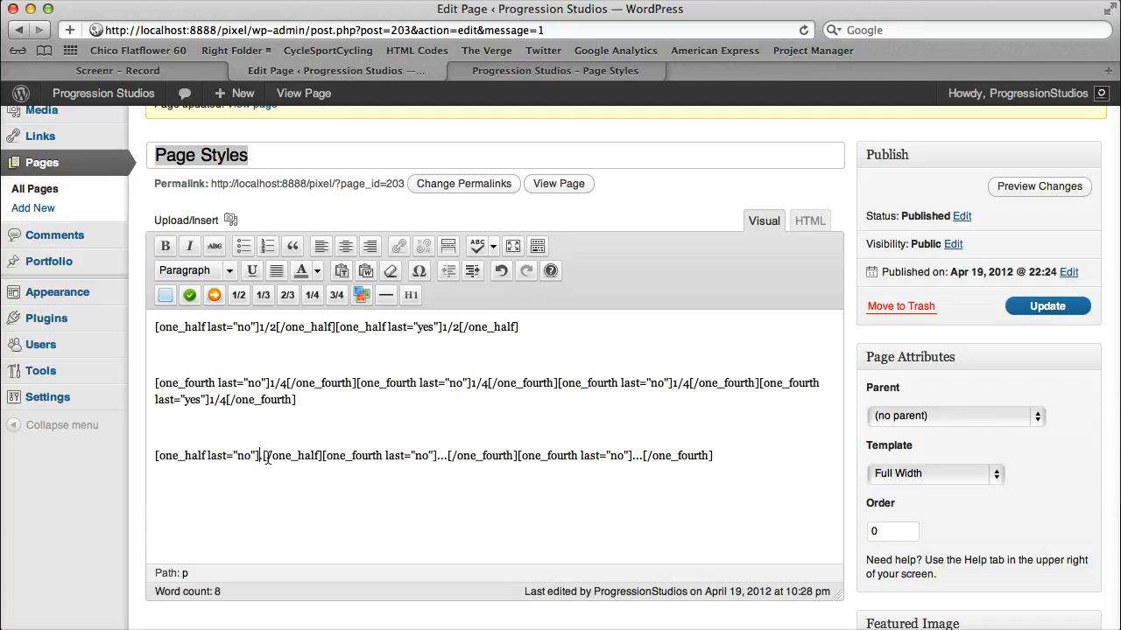
Fill the new row's shortcodes with 1/2, 1/4 and 1/4, and set the final one-fourth's last attribute to yes.
double_click(267, 456)
text(1/2)
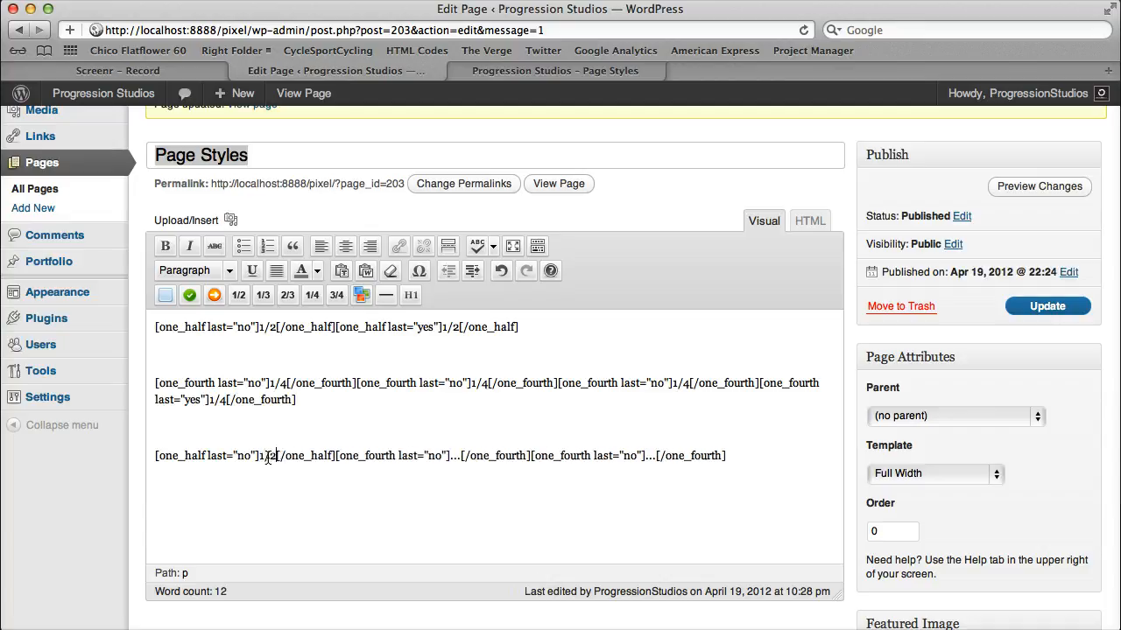
double_click(457, 455)
text(1/4)
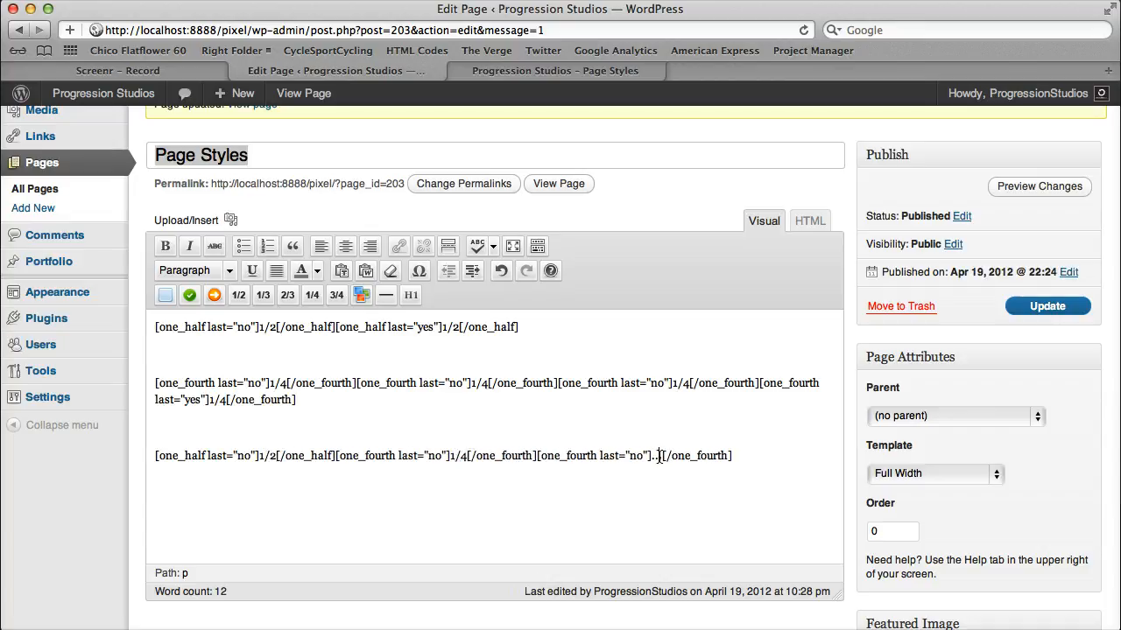
double_click(657, 456)
text(1/4)
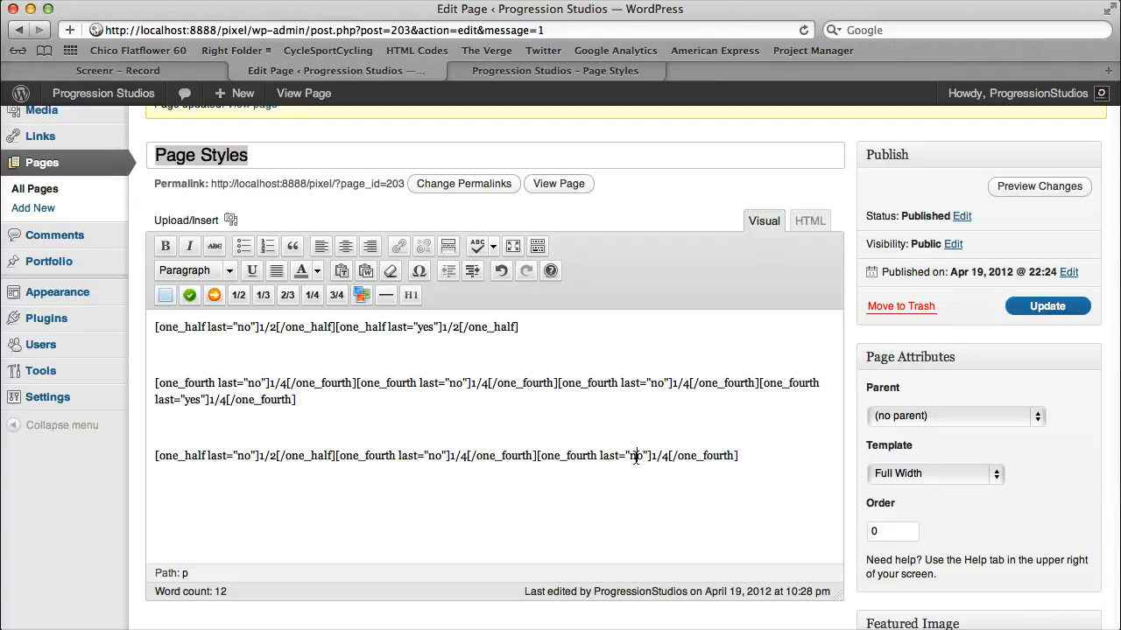
double_click(636, 456)
text(yes)
Update the page and reload its published version to check the mixed half and fourth column row.
click(1042, 306)
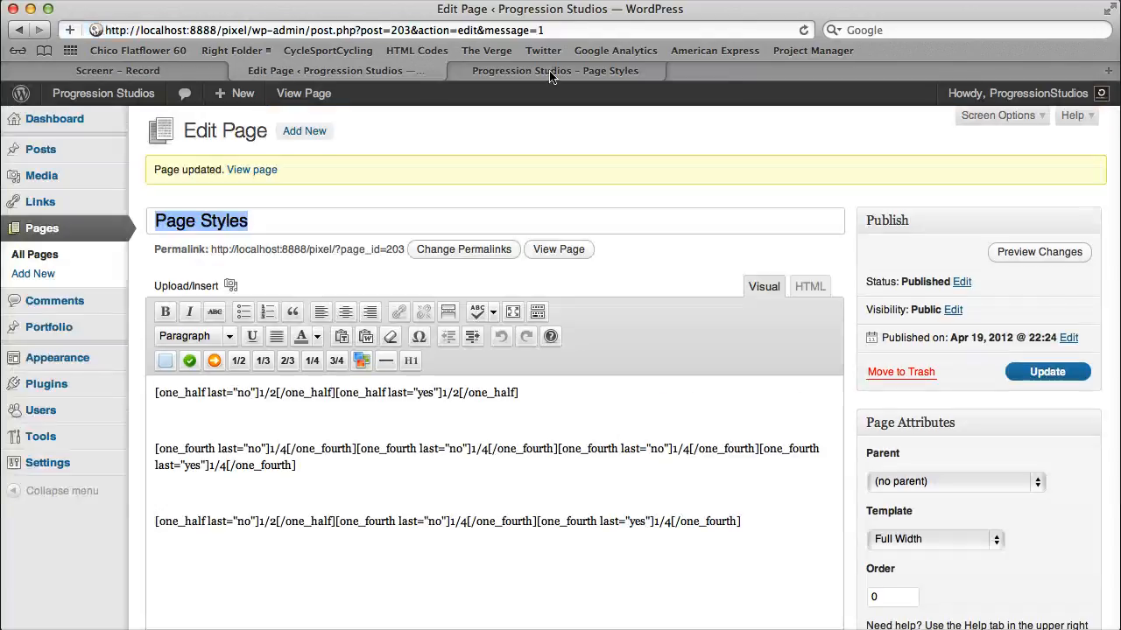
click(555, 70)
key(super+r)
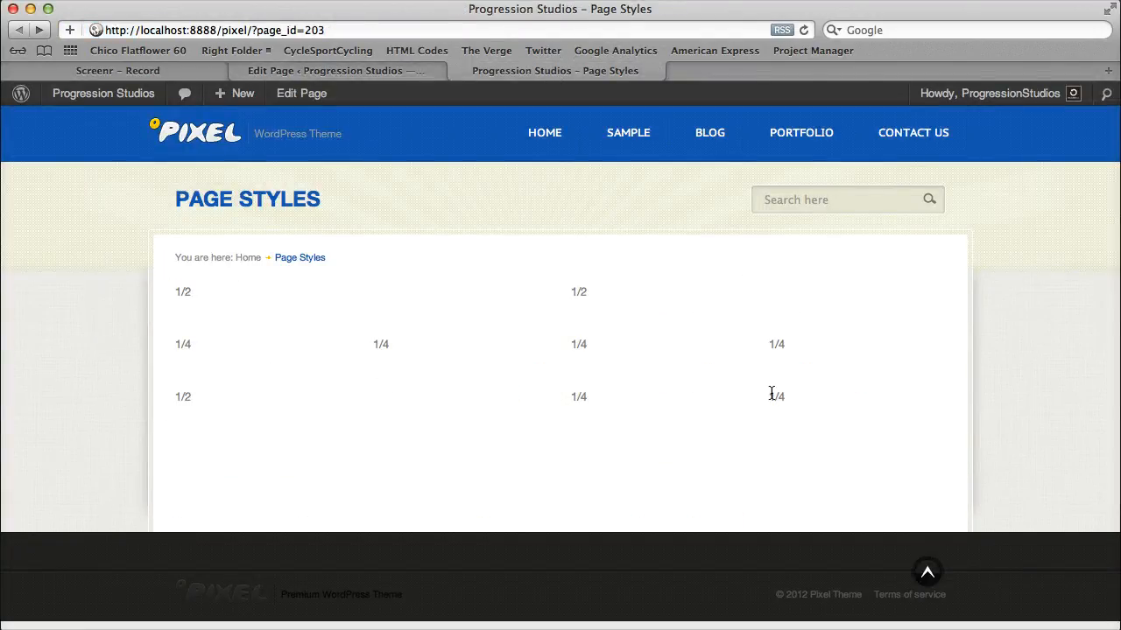
click(416, 72)
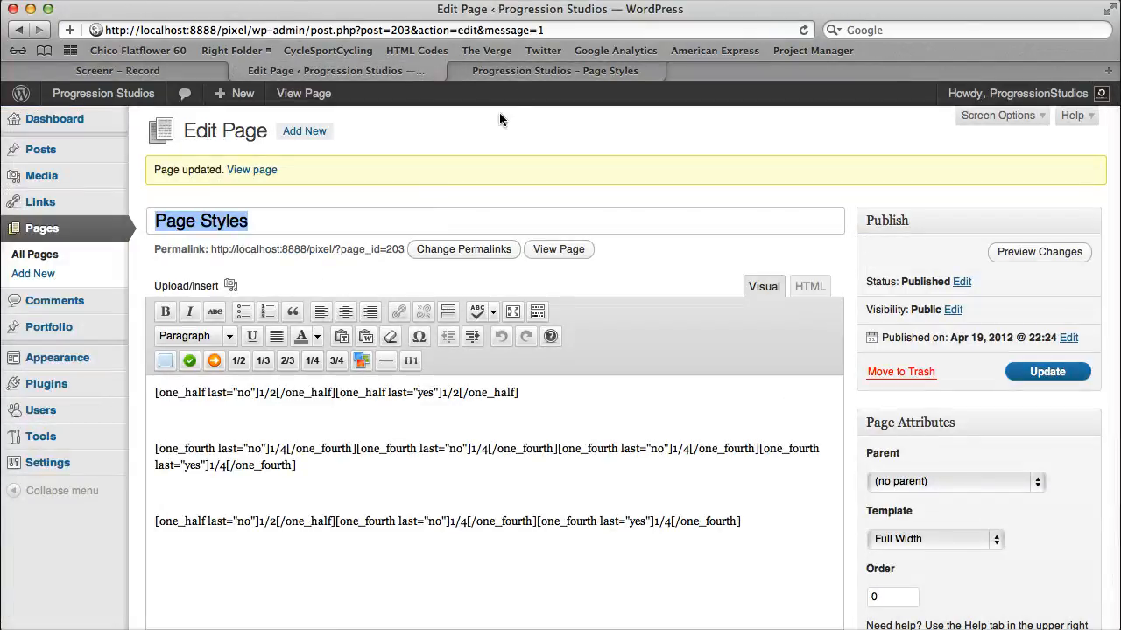
Examine the layout of all three column rows on the published Page Styles page.
click(530, 71)
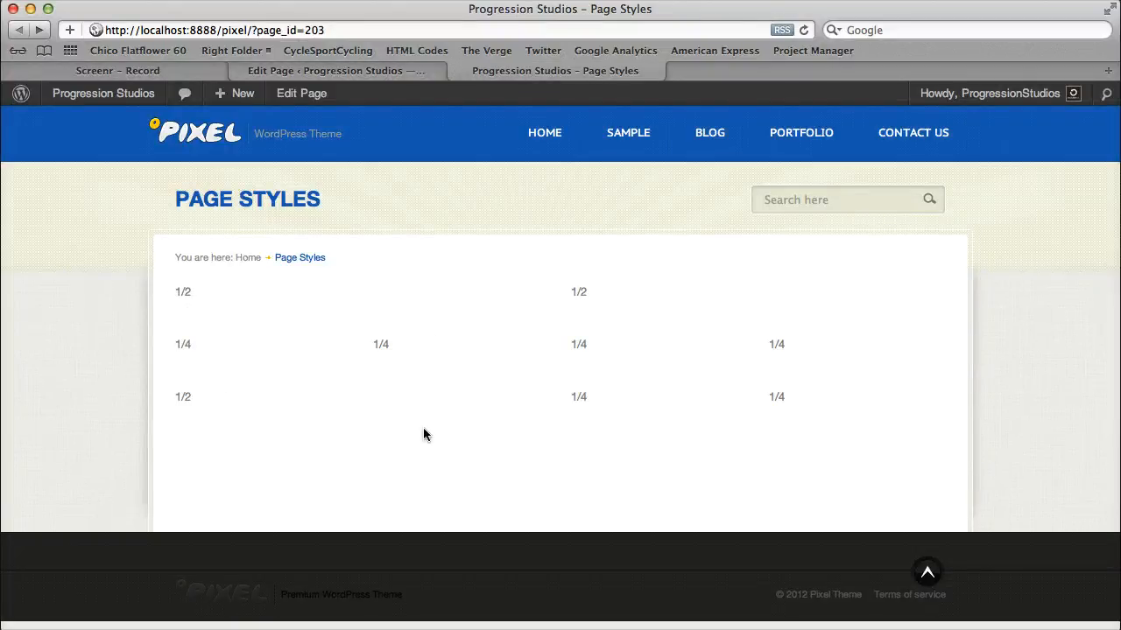
scroll(700, 358, up, 3)
scroll(729, 404, down, 2)
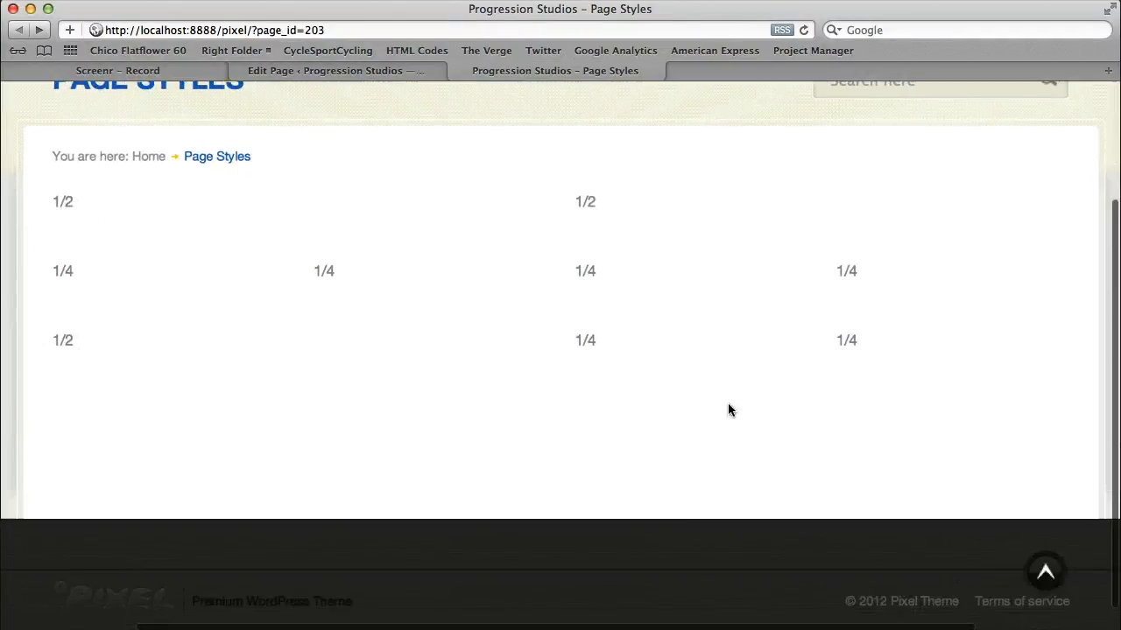
scroll(727, 404, down, 3)
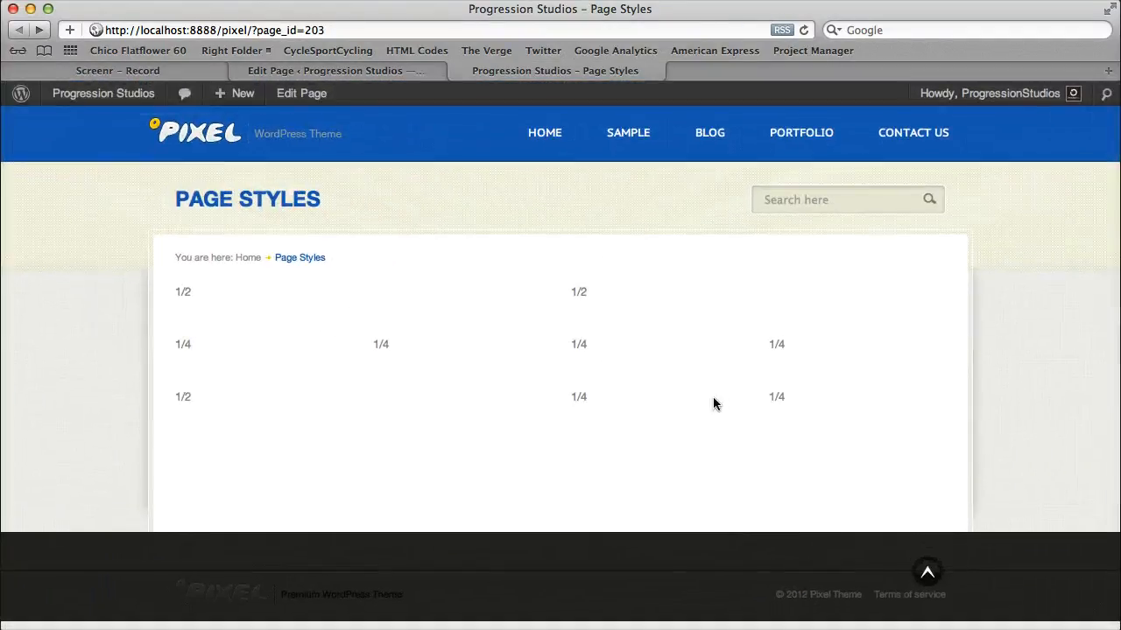